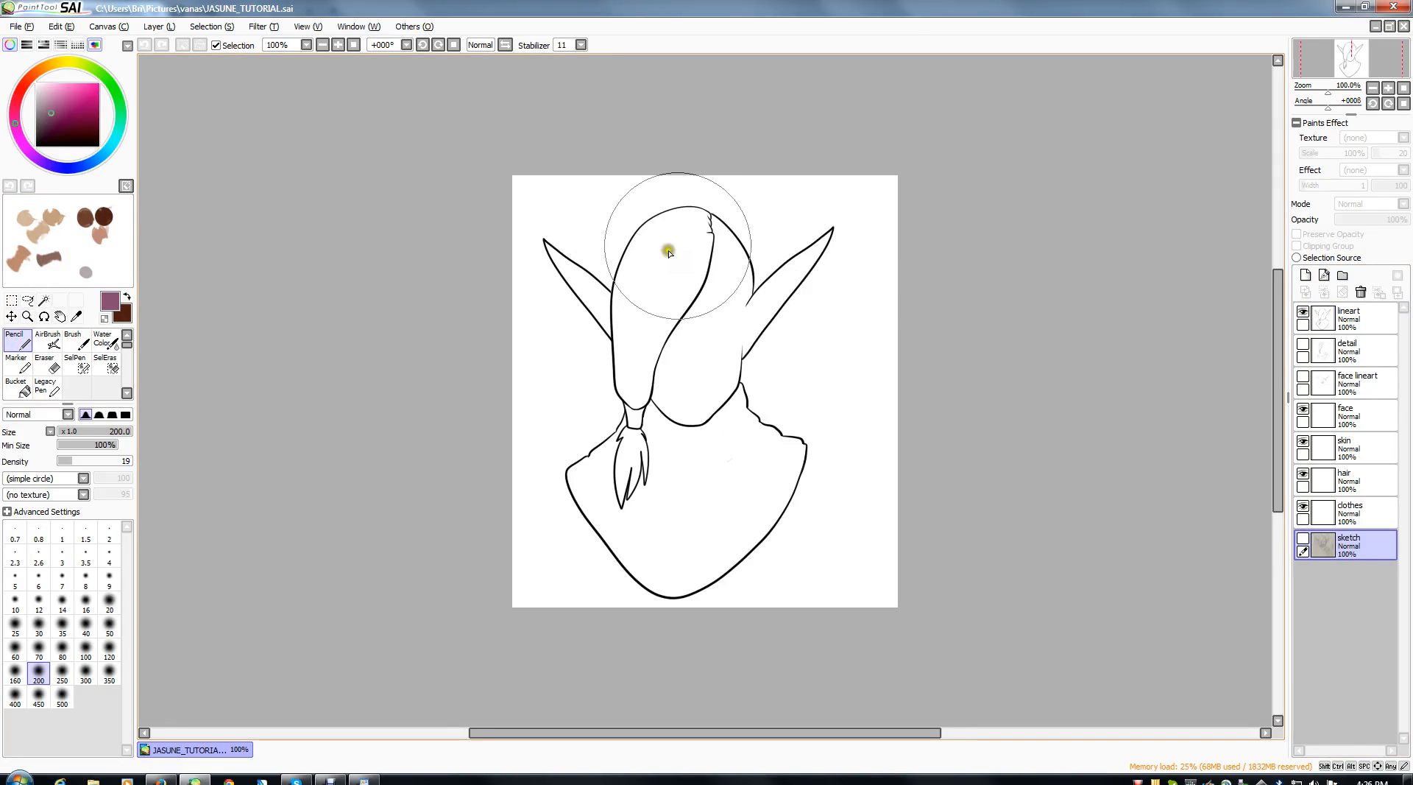
- Show the detail and face lineart layers over the main line art
{"action": "left_click", "coordinate": [1303, 346]}
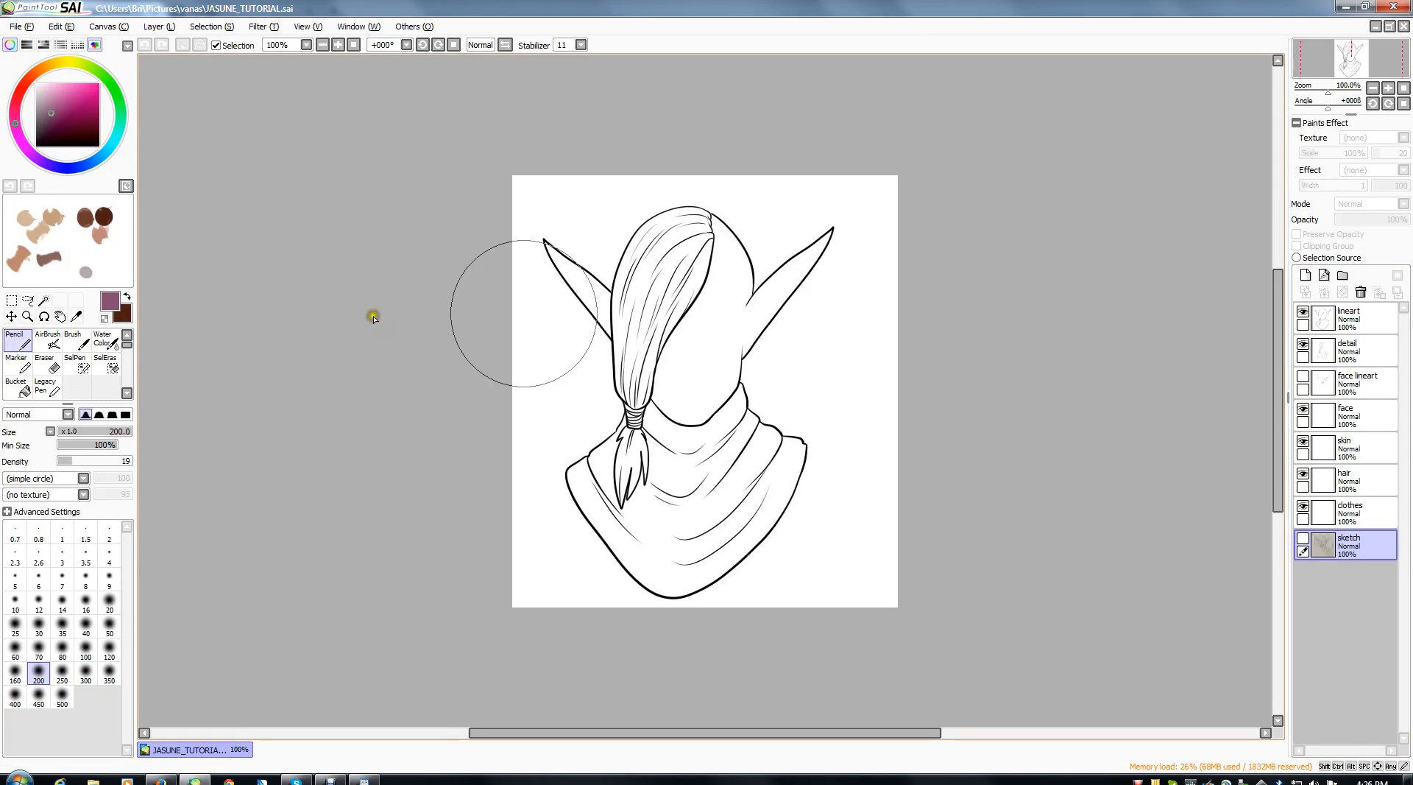
{"action": "left_click", "coordinate": [43, 300]}
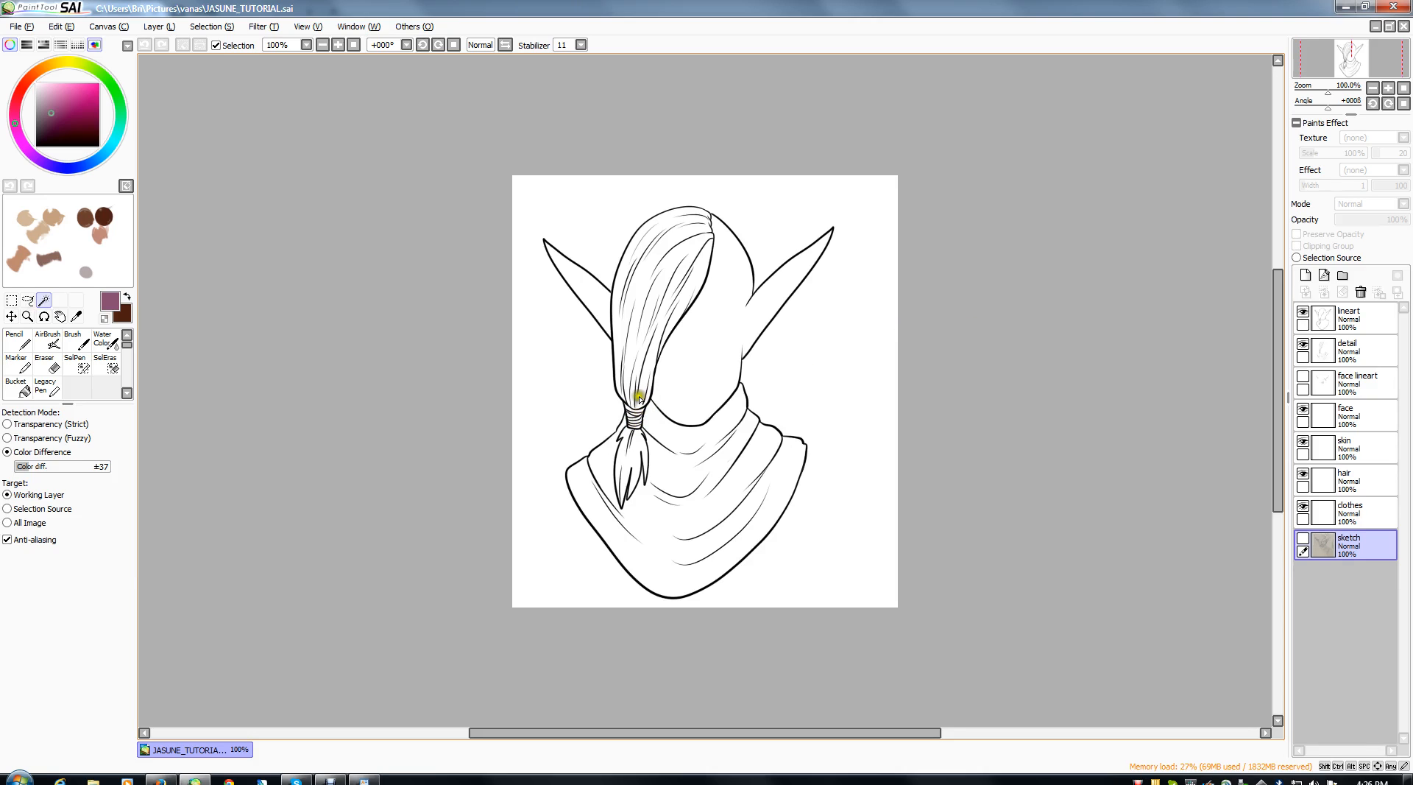
{"action": "left_click", "coordinate": [1303, 346]}
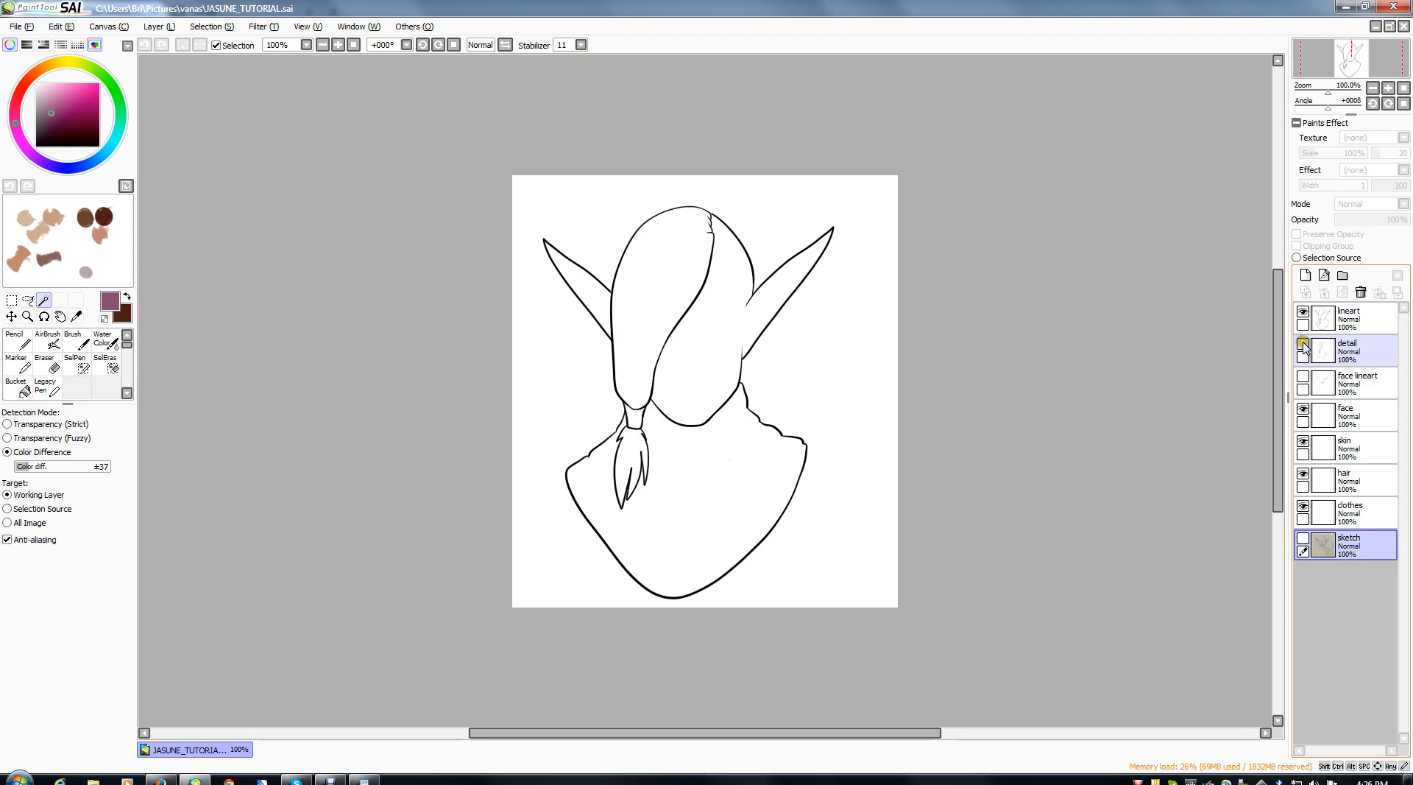
{"action": "left_click", "coordinate": [1303, 344]}
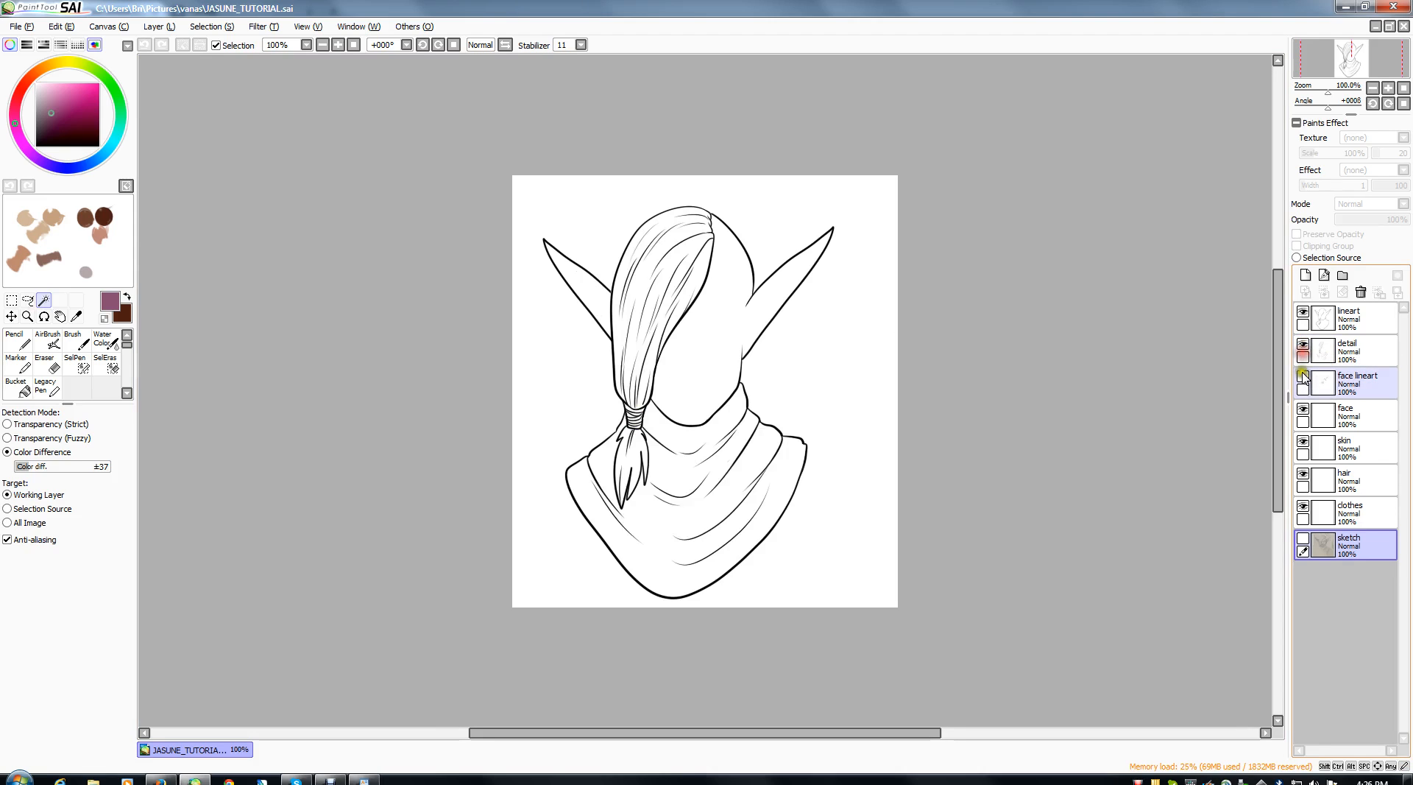
{"action": "left_click", "coordinate": [1303, 377]}
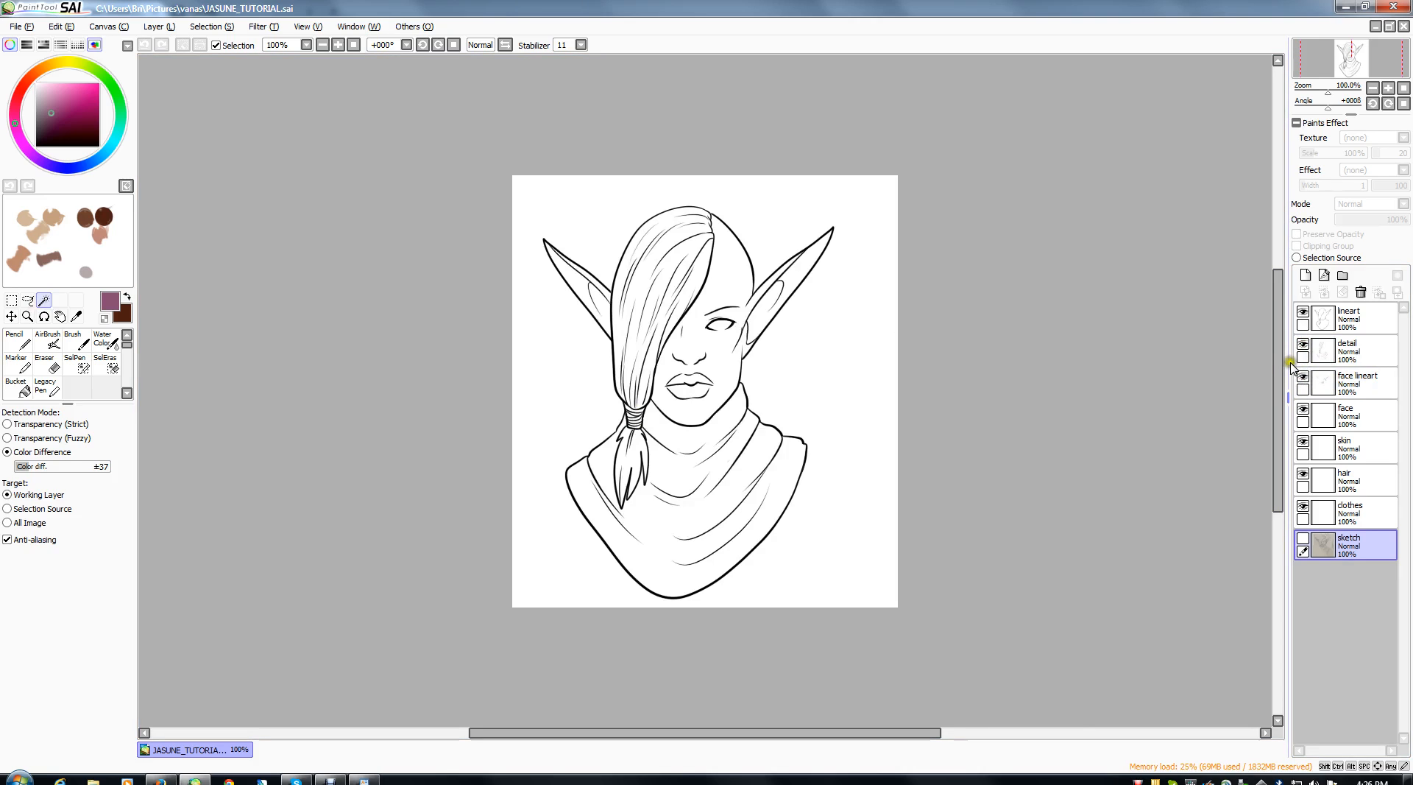
- Select the face and both ears from the lineart layer with the Magic Wand and expand the selection with Increment
{"action": "left_click", "coordinate": [1376, 318]}
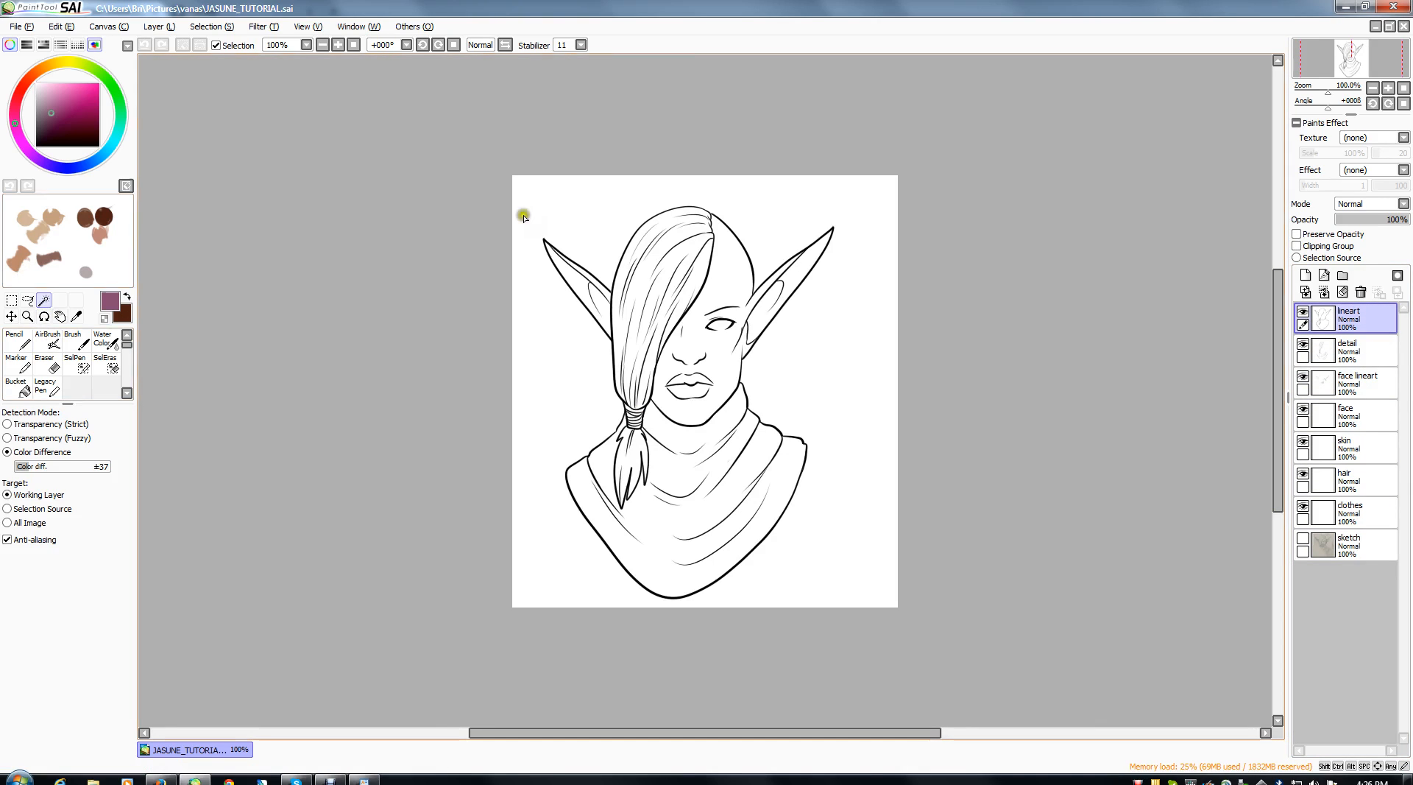
{"action": "left_click", "coordinate": [727, 272]}
{"action": "left_click", "coordinate": [566, 281]}
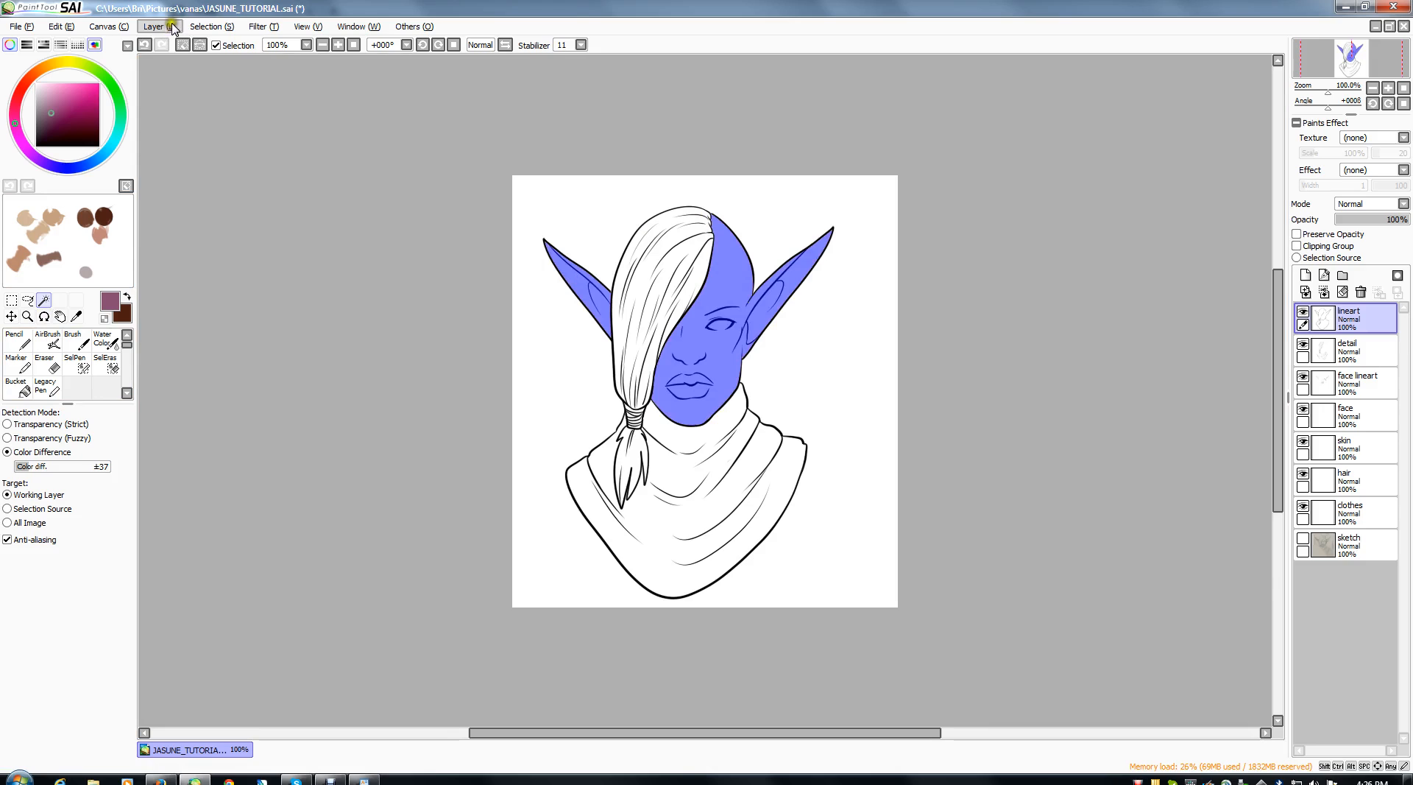
{"action": "left_click", "coordinate": [209, 27]}
{"action": "left_click", "coordinate": [243, 100]}
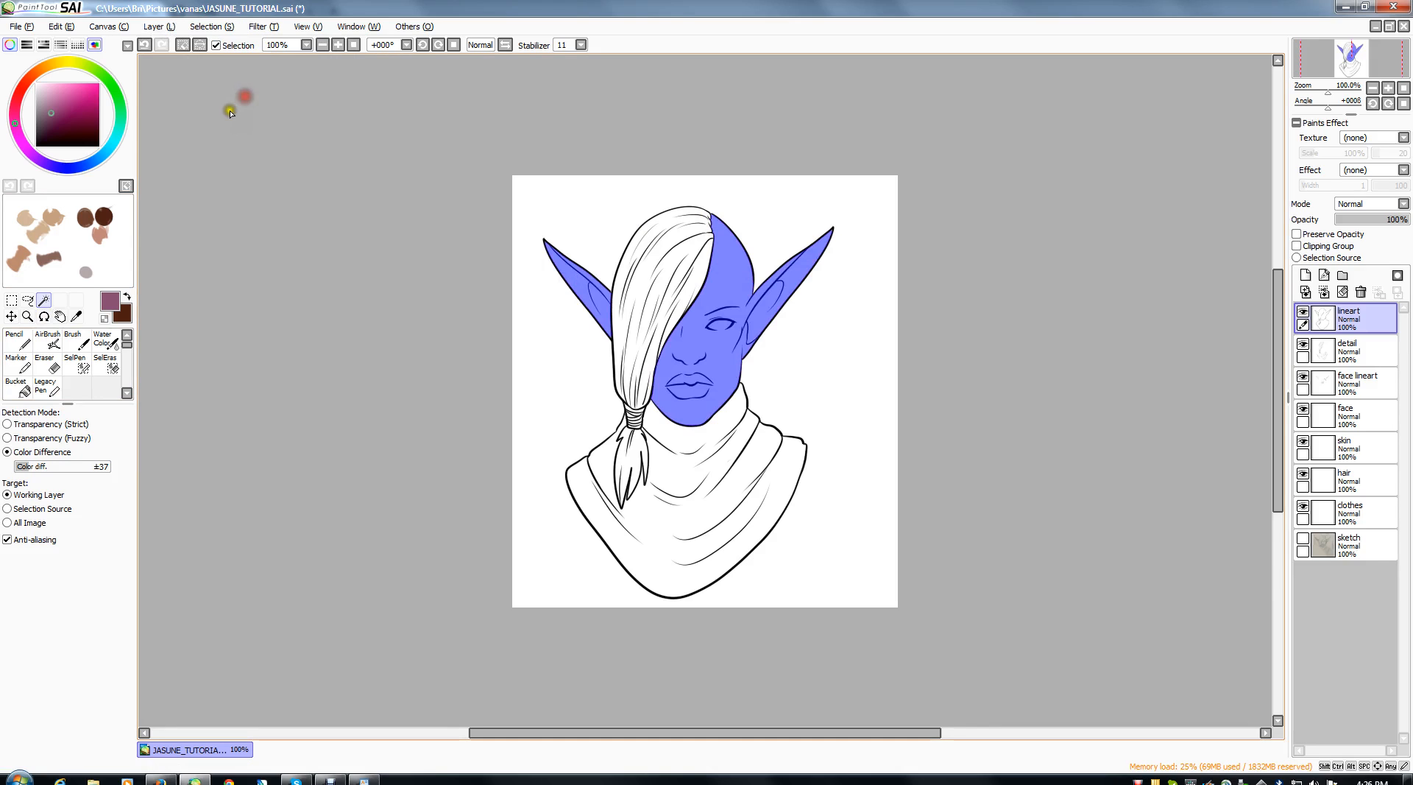
{"action": "left_click", "coordinate": [209, 27]}
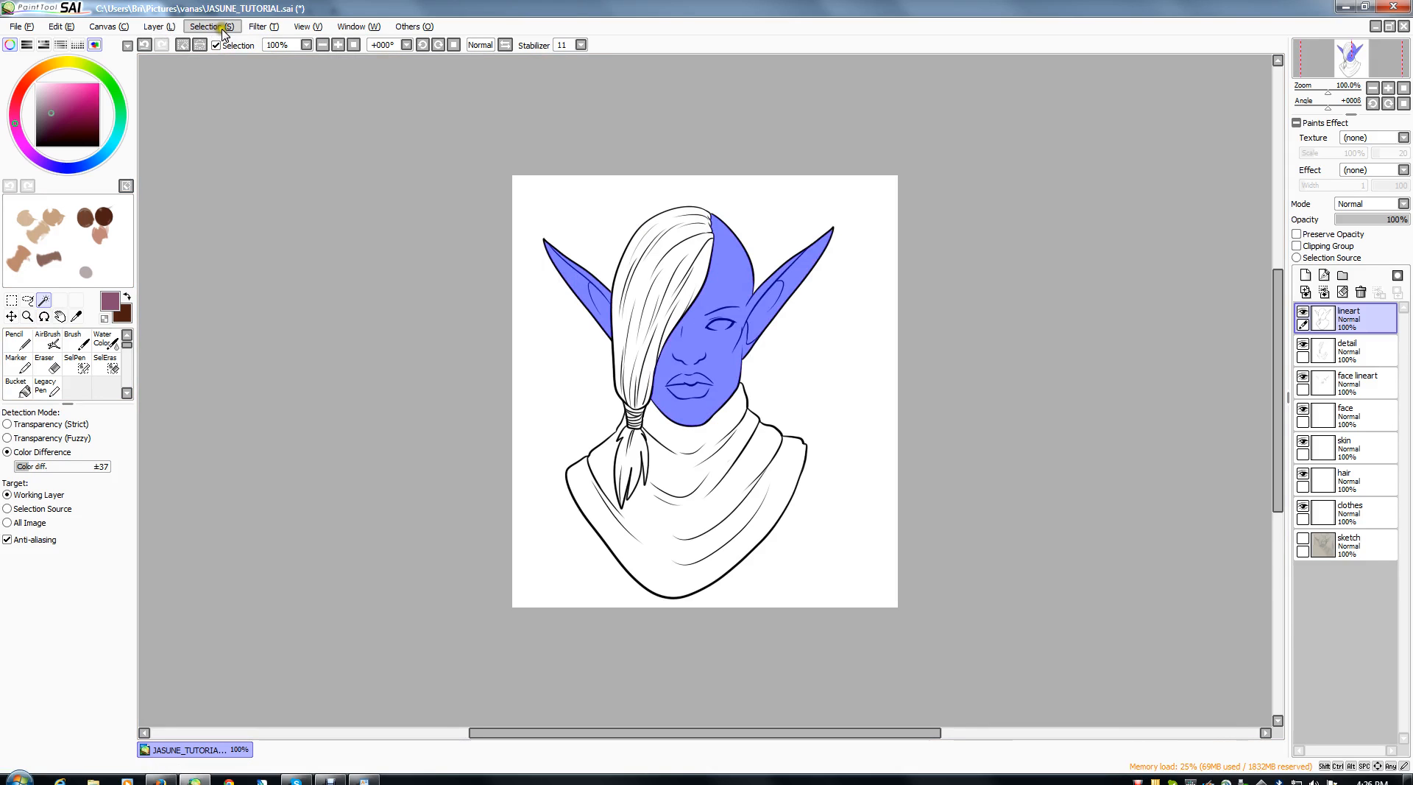
{"action": "left_click", "coordinate": [223, 30]}
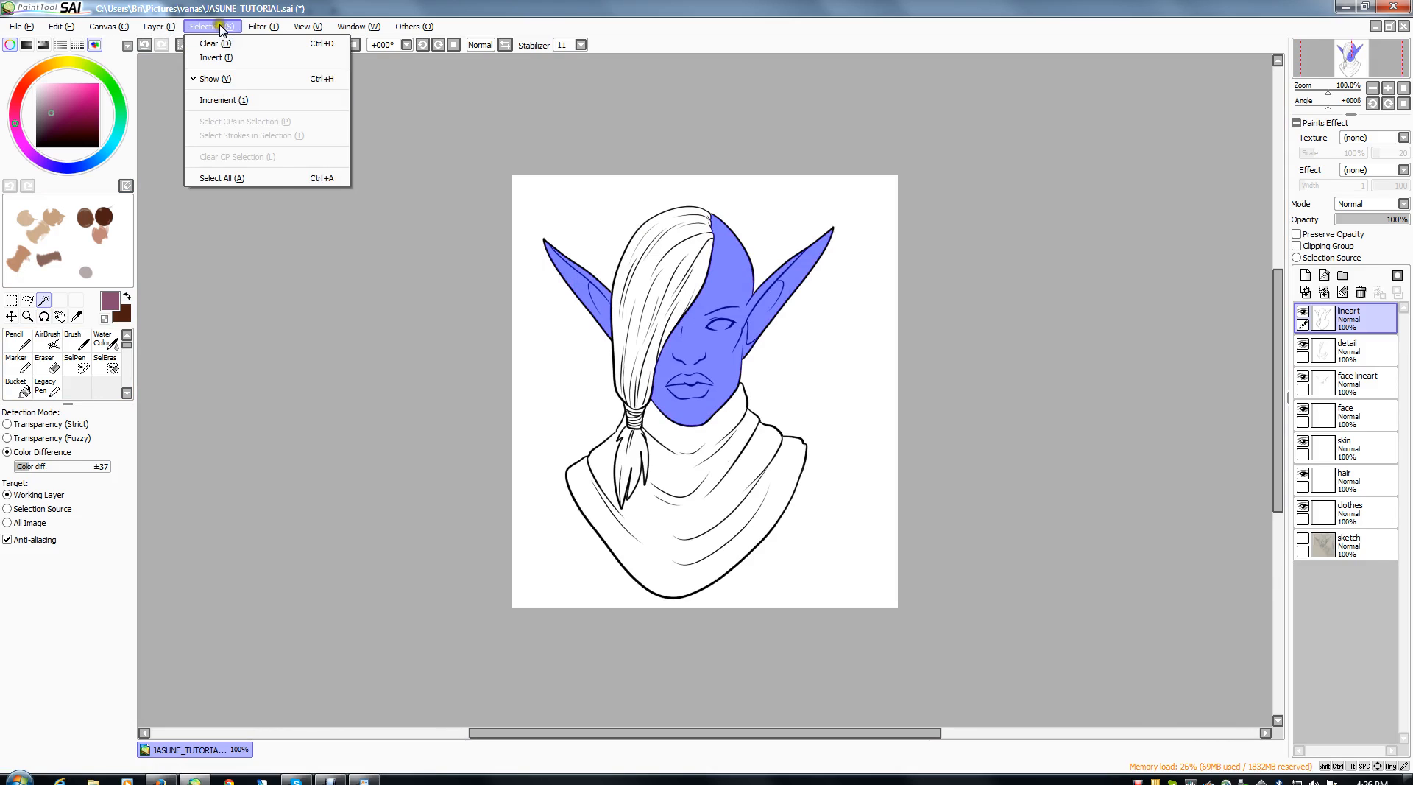
{"action": "left_click", "coordinate": [212, 26]}
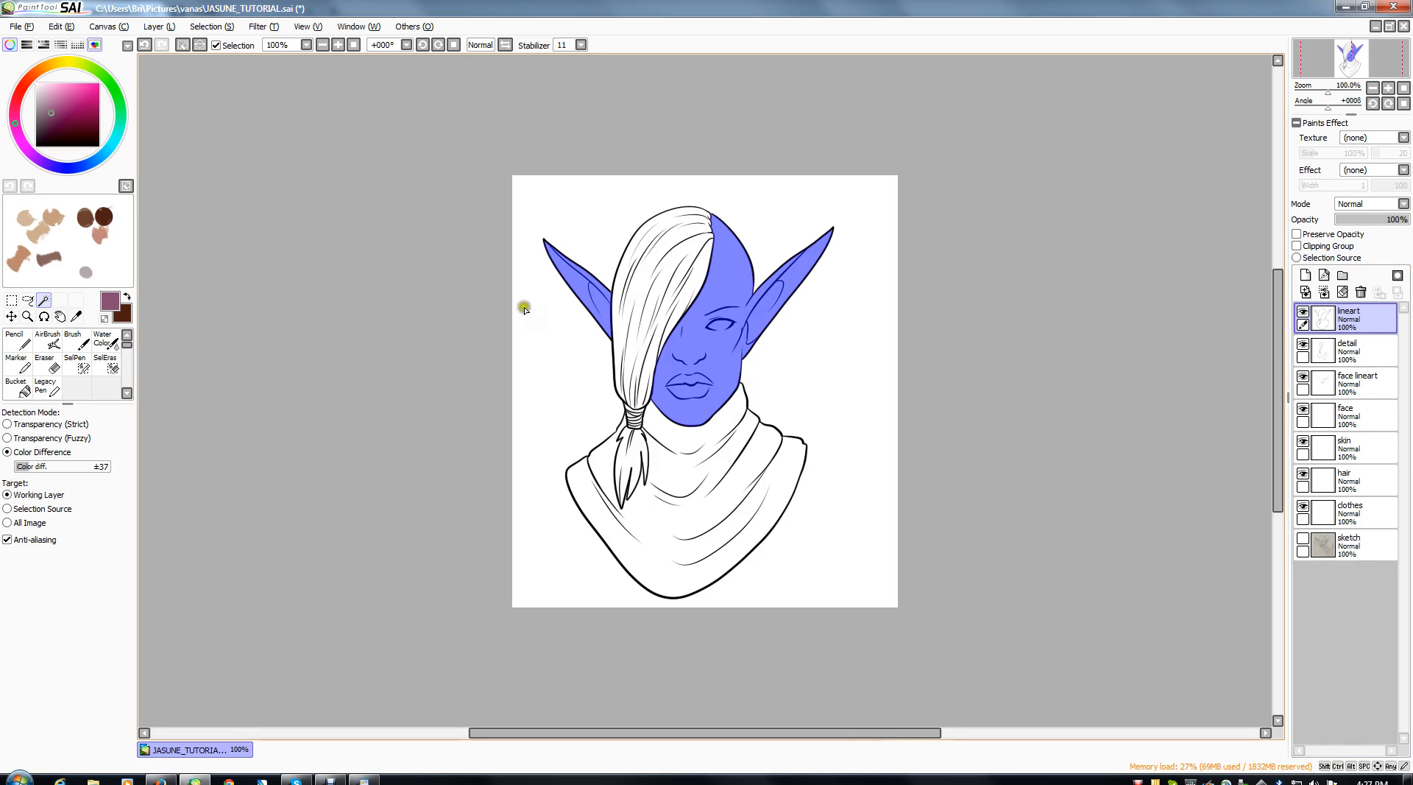
- On the skin layer, set up the Pencil with size 500, density 100 and the hardest edge shape
{"action": "left_click", "coordinate": [1376, 439]}
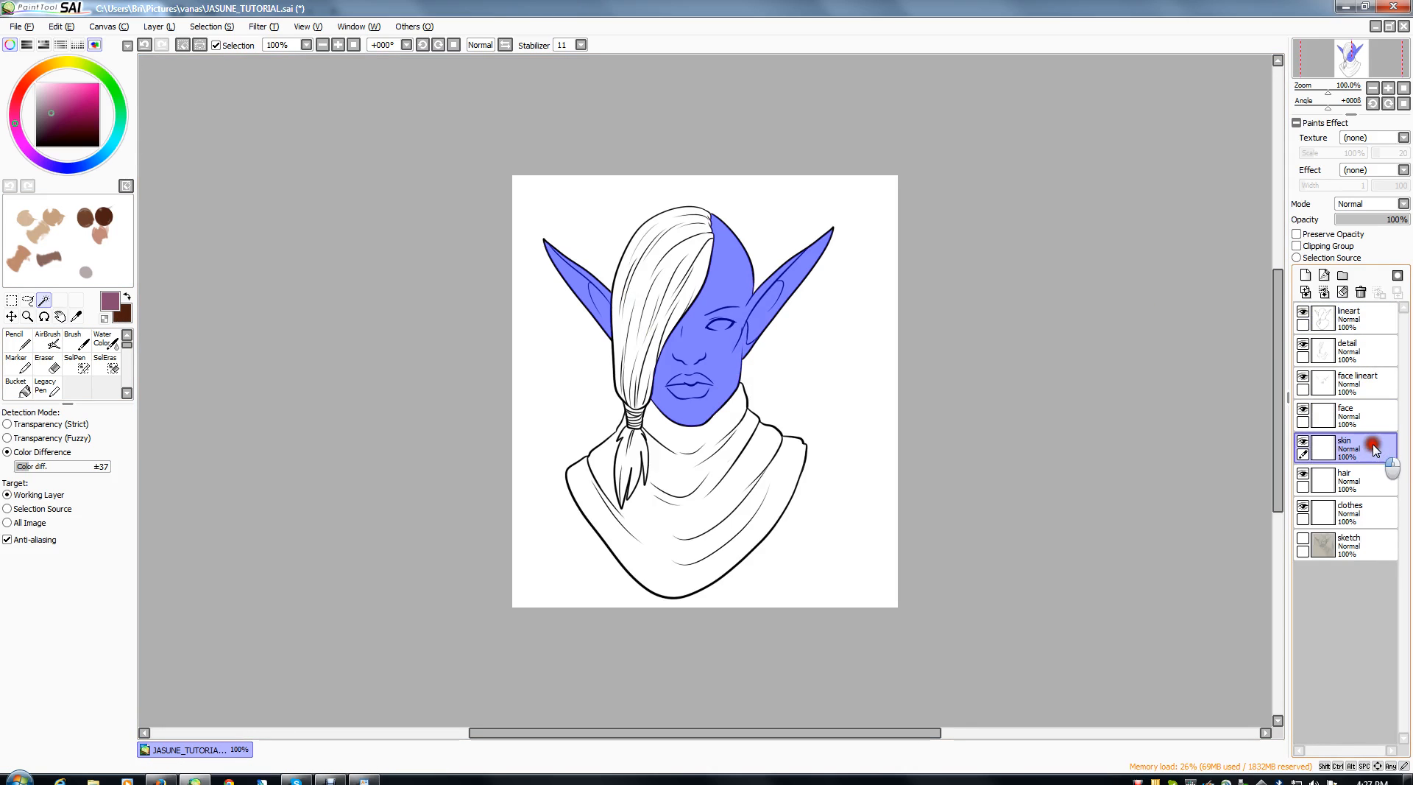
{"action": "left_click", "coordinate": [18, 340]}
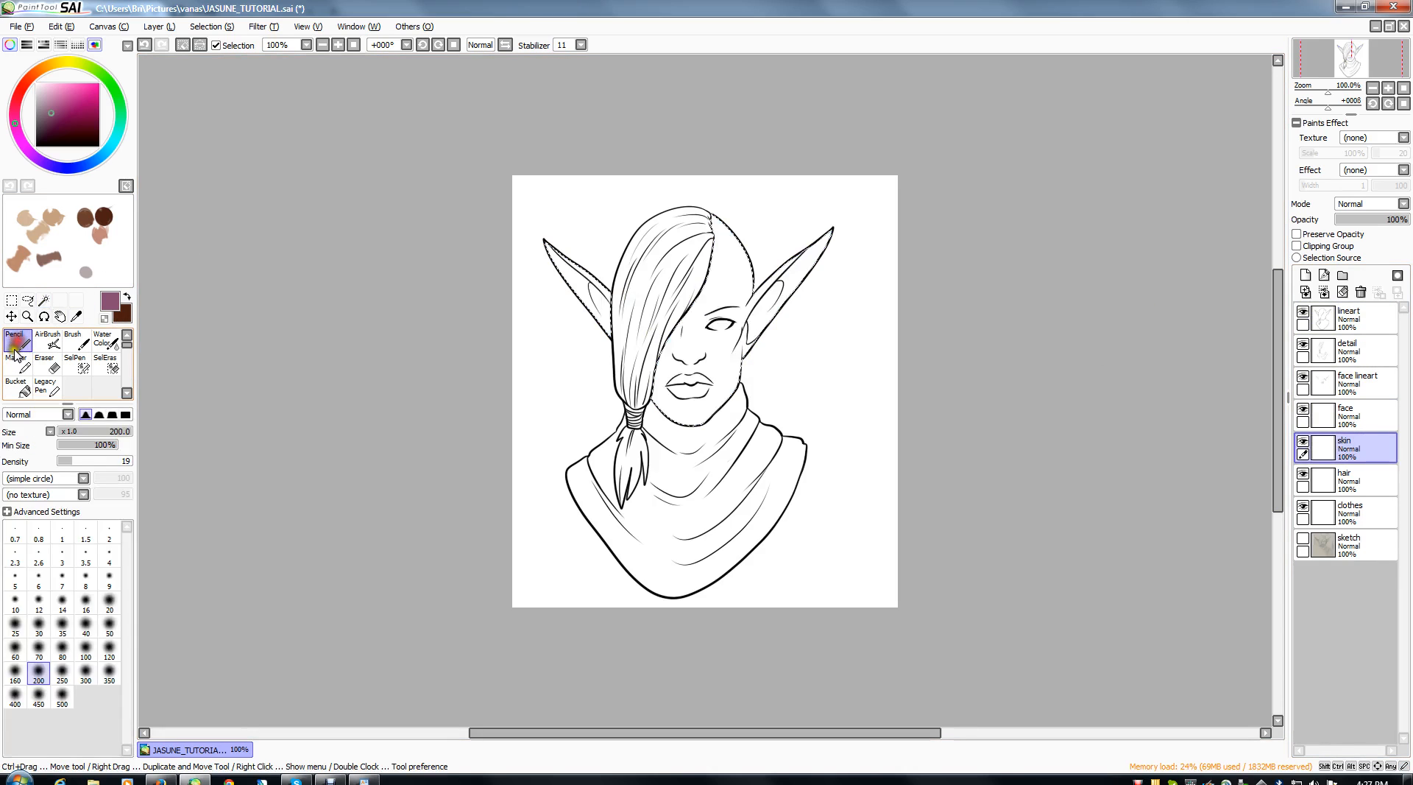
{"action": "left_click", "coordinate": [20, 390]}
{"action": "left_click", "coordinate": [19, 340]}
{"action": "left_click", "coordinate": [63, 696]}
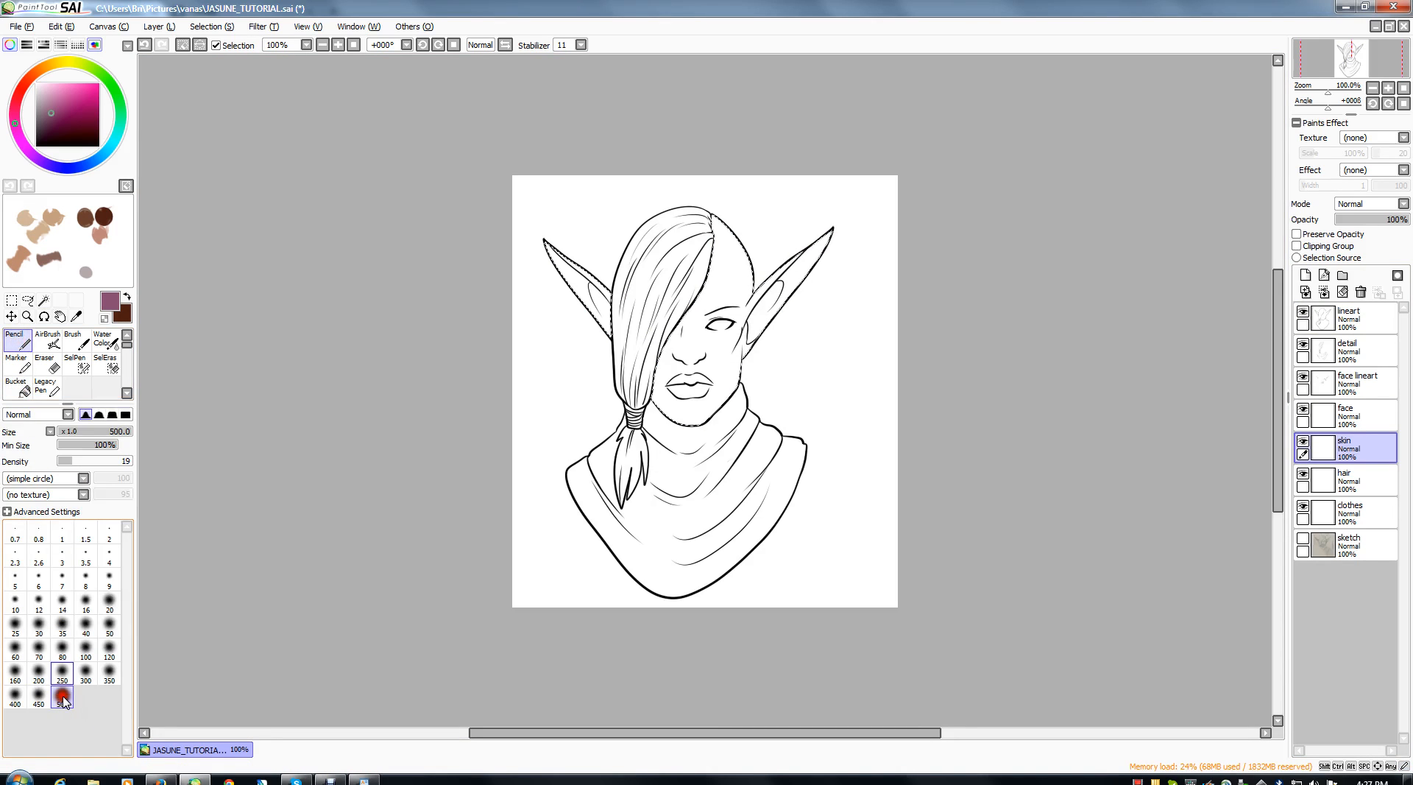
{"action": "left_click_drag", "start_coordinate": [68, 461], "coordinate": [133, 447]}
{"action": "left_click", "coordinate": [126, 415]}
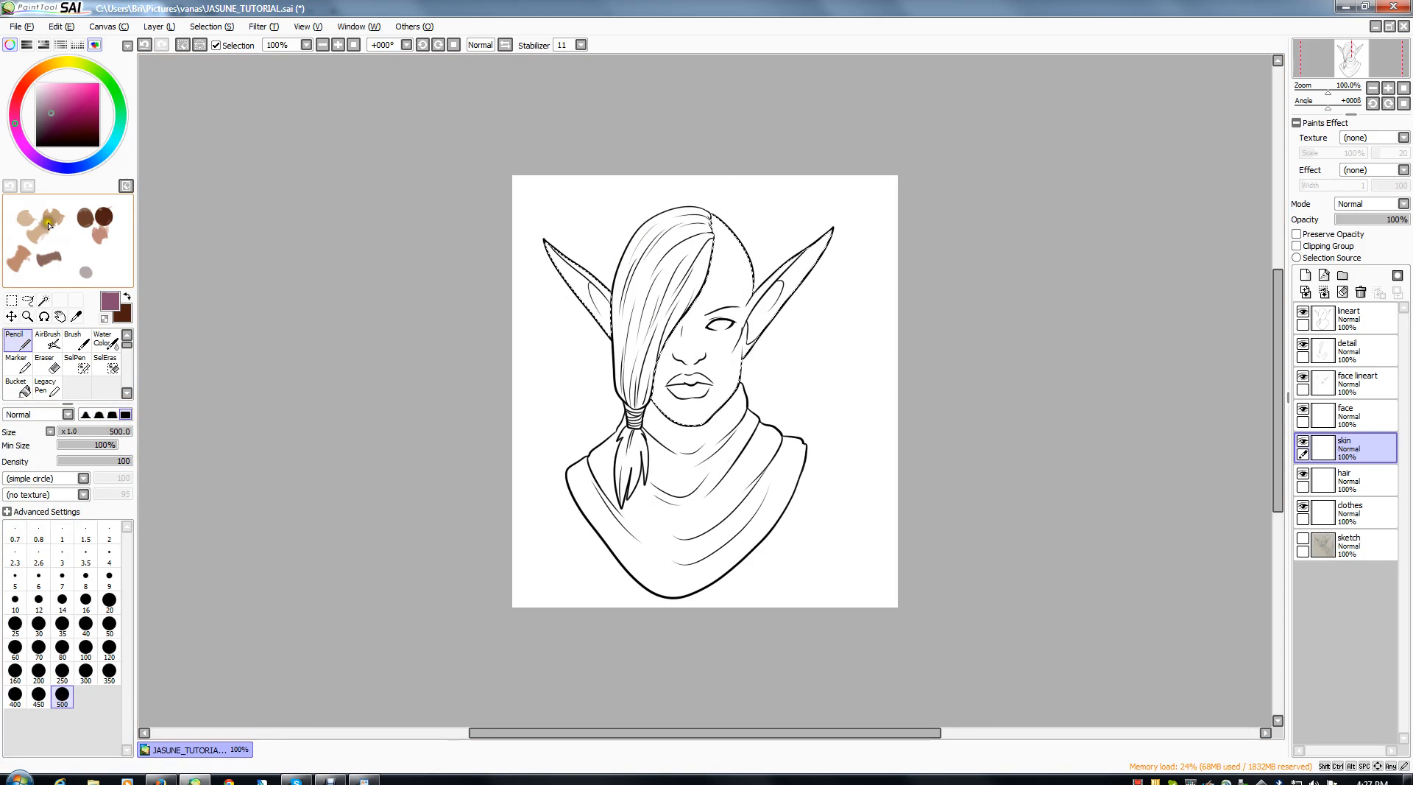
- Paint the selected face and ears a dark greyish purple on the skin layer, and clear the selection
{"action": "left_click_drag", "start_coordinate": [53, 100], "coordinate": [40, 119]}
{"action": "mouse_move", "coordinate": [750, 254]}
{"action": "left_mouse_down"}
{"action": "mouse_move", "coordinate": [707, 305]}
{"action": "mouse_move", "coordinate": [772, 306]}
{"action": "mouse_move", "coordinate": [780, 265]}
{"action": "mouse_move", "coordinate": [590, 284]}
{"action": "mouse_move", "coordinate": [812, 259]}
{"action": "left_mouse_up"}
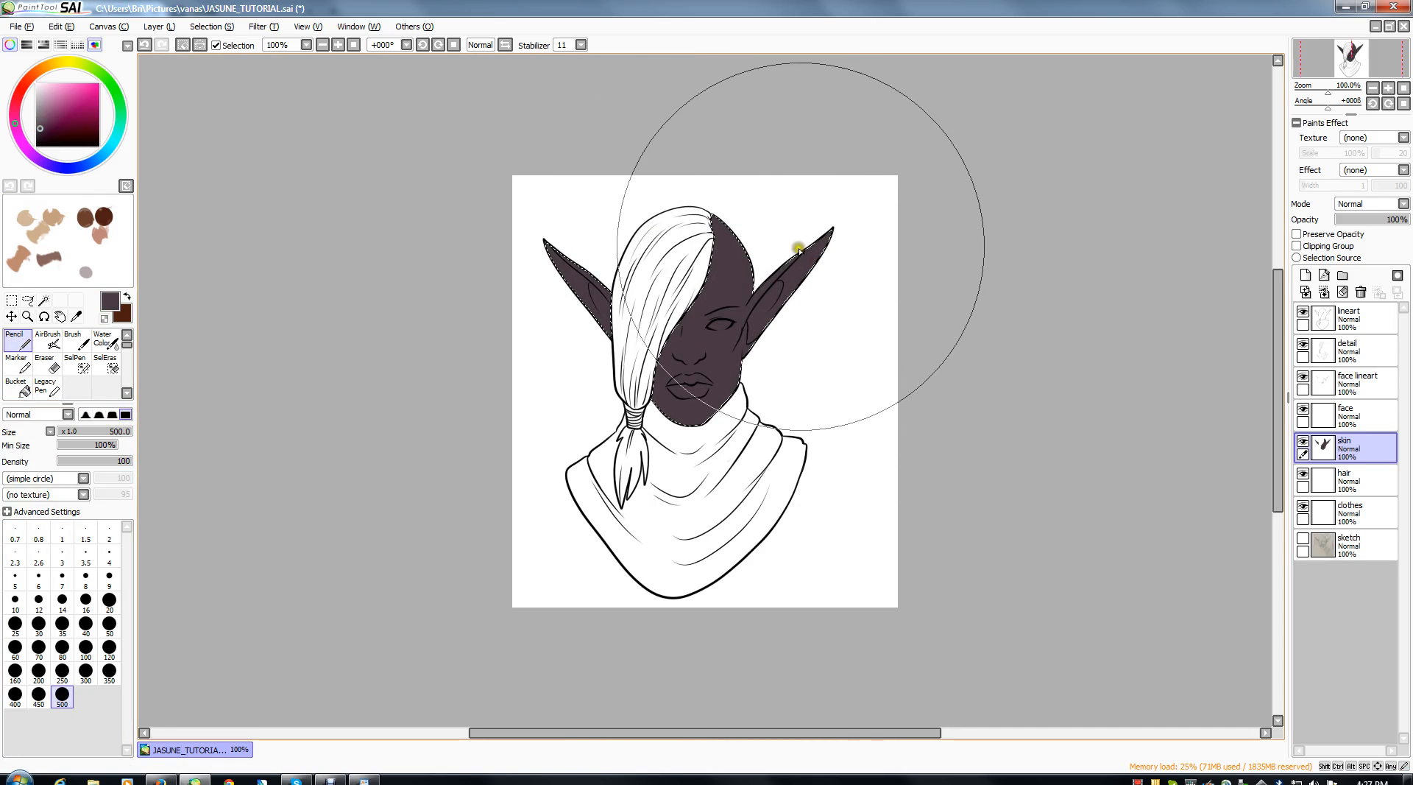
{"action": "key", "text": "ctrl+d"}
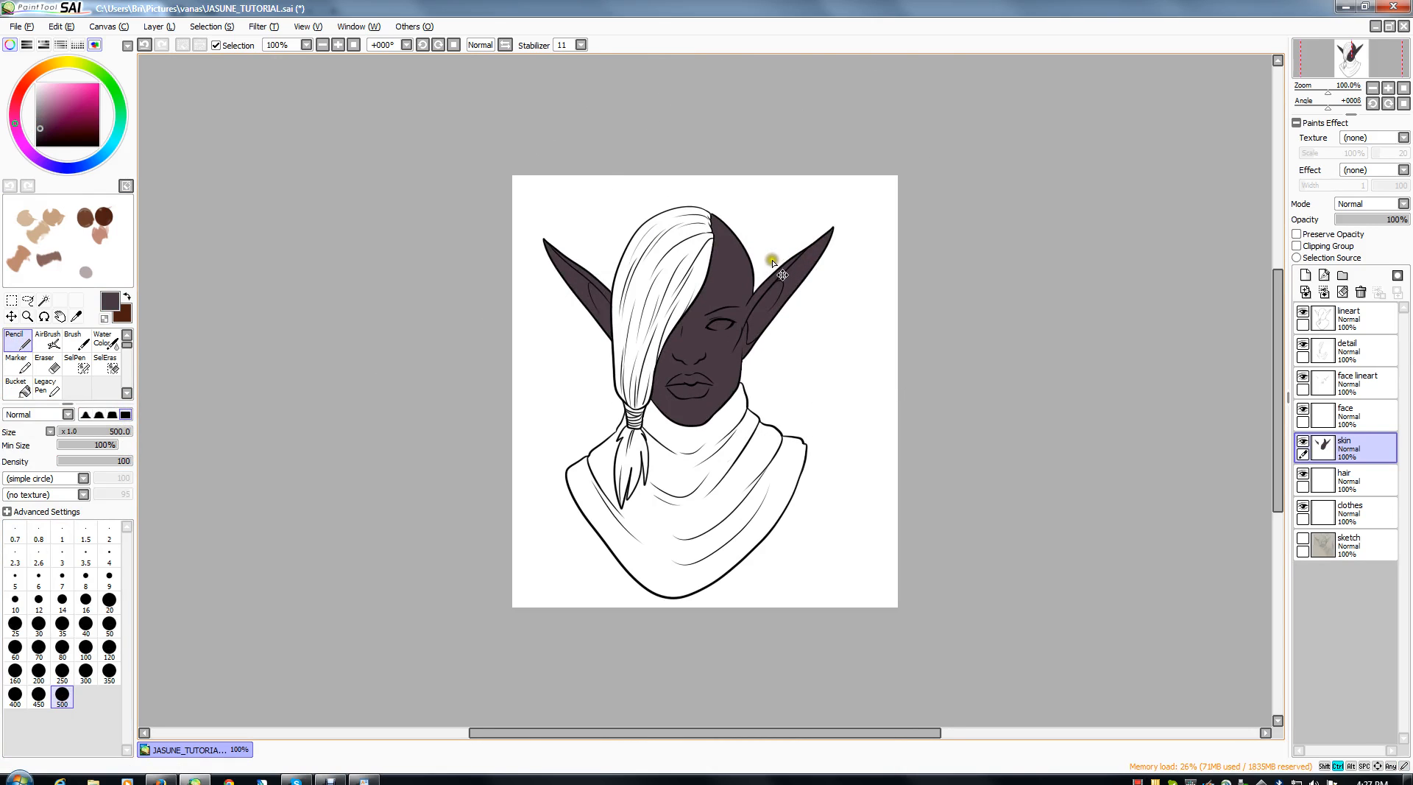
- Adjust the skin colour with Hue and Saturation: hue +5, saturation -48, luminescence +12
{"action": "key", "text": "ctrl+u"}
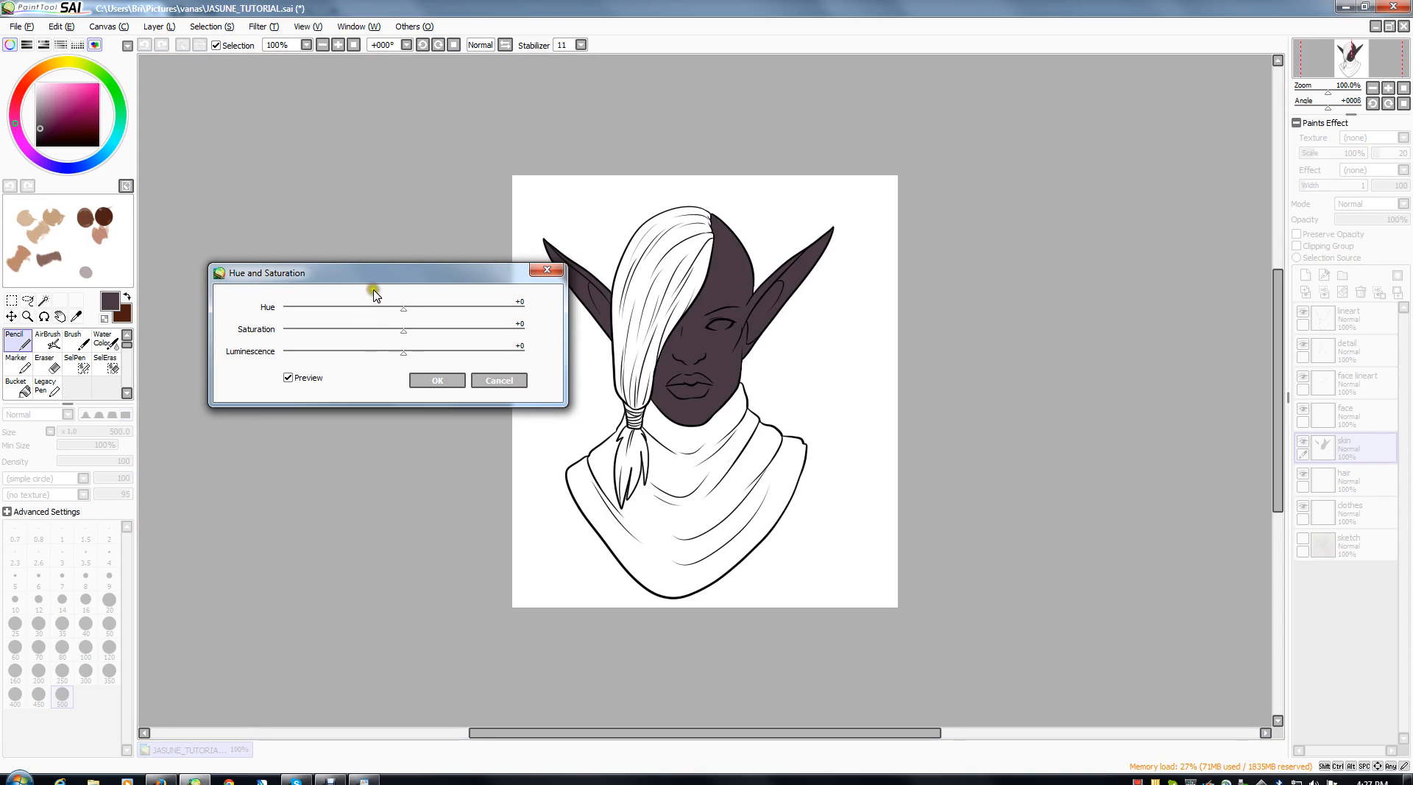
{"action": "left_click_drag", "start_coordinate": [362, 276], "coordinate": [359, 269]}
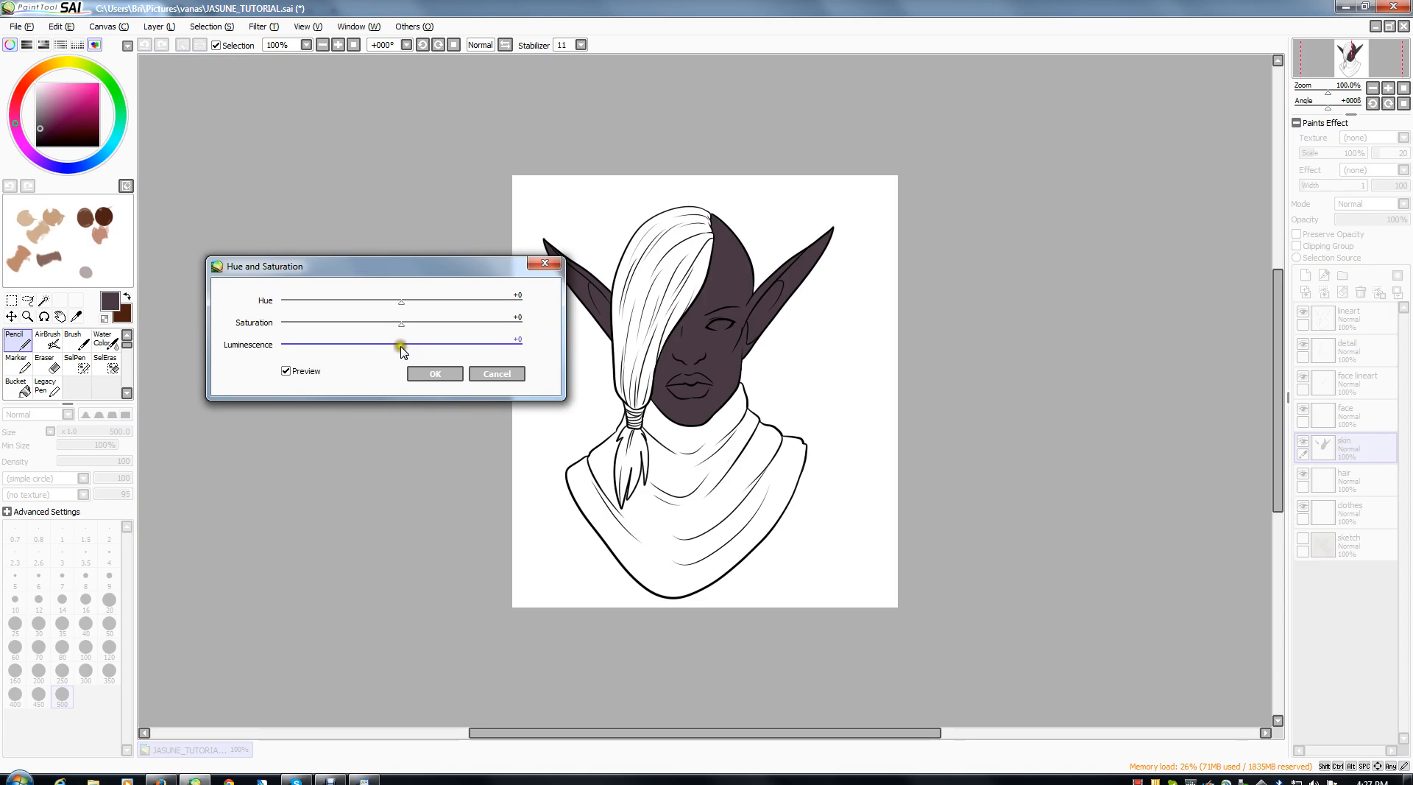
{"action": "left_click_drag", "start_coordinate": [401, 348], "coordinate": [407, 303]}
{"action": "left_click", "coordinate": [437, 375]}
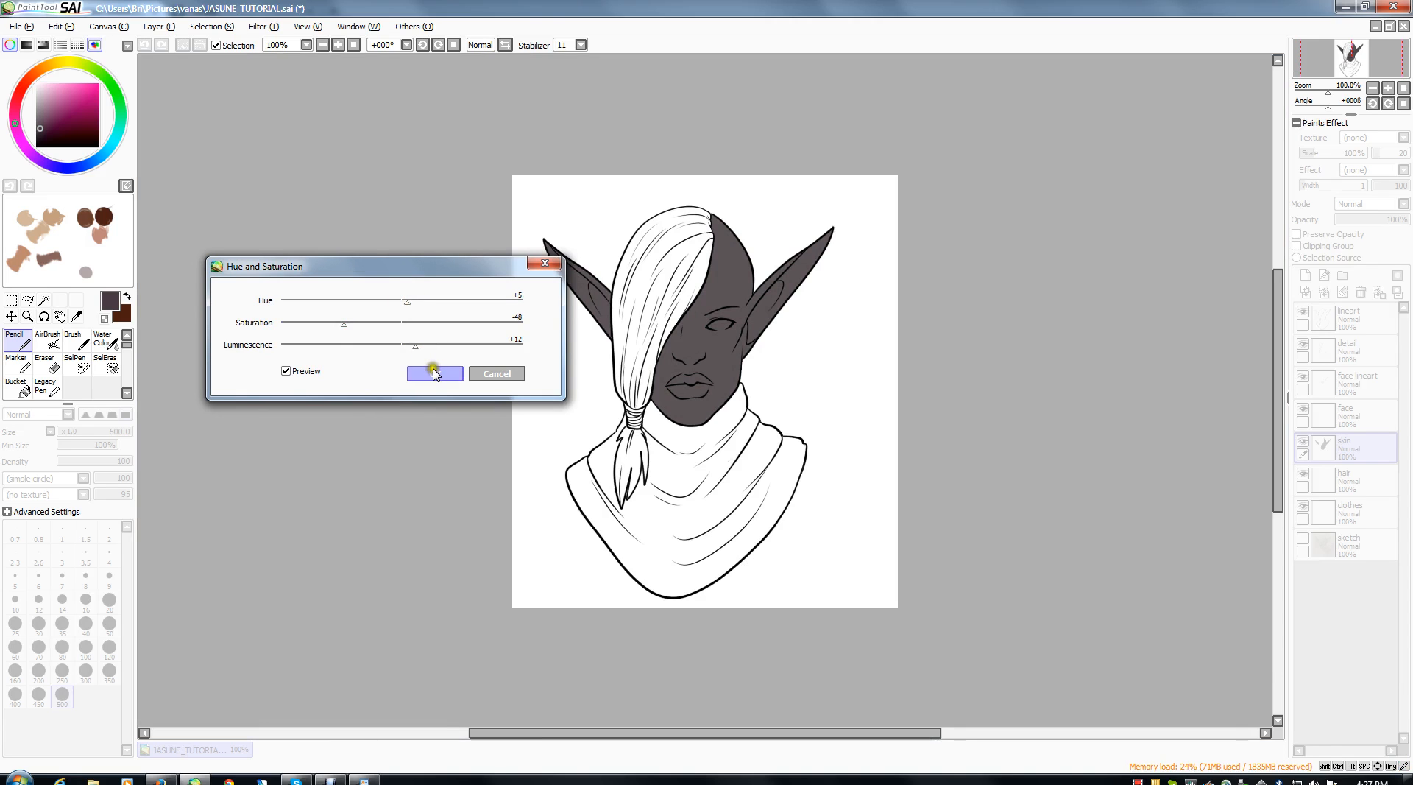
- Select the main hair section and the tied tail from the lineart layer and expand the selection with Increment
{"action": "left_click", "coordinate": [38, 304]}
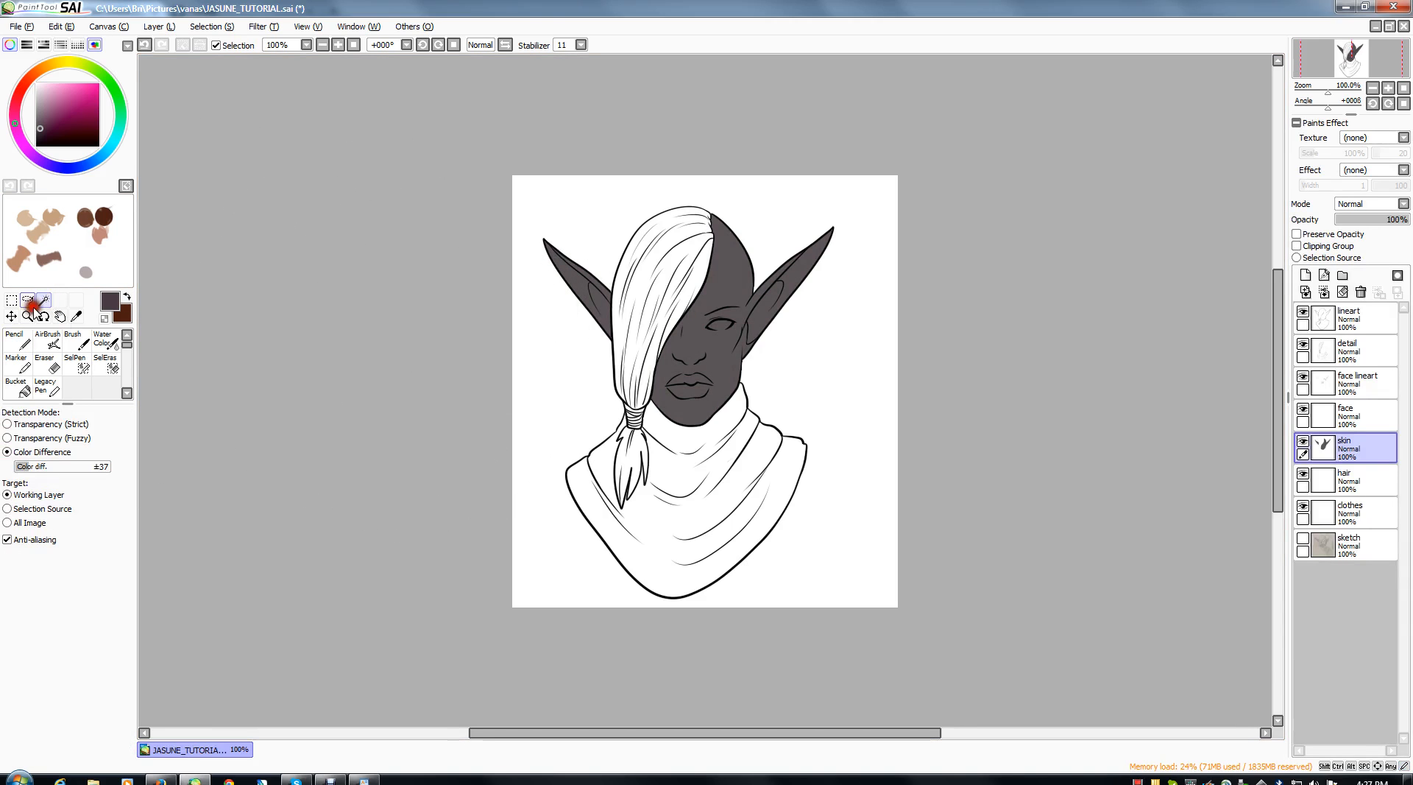
{"action": "left_click", "coordinate": [1354, 318]}
{"action": "left_click", "coordinate": [649, 319]}
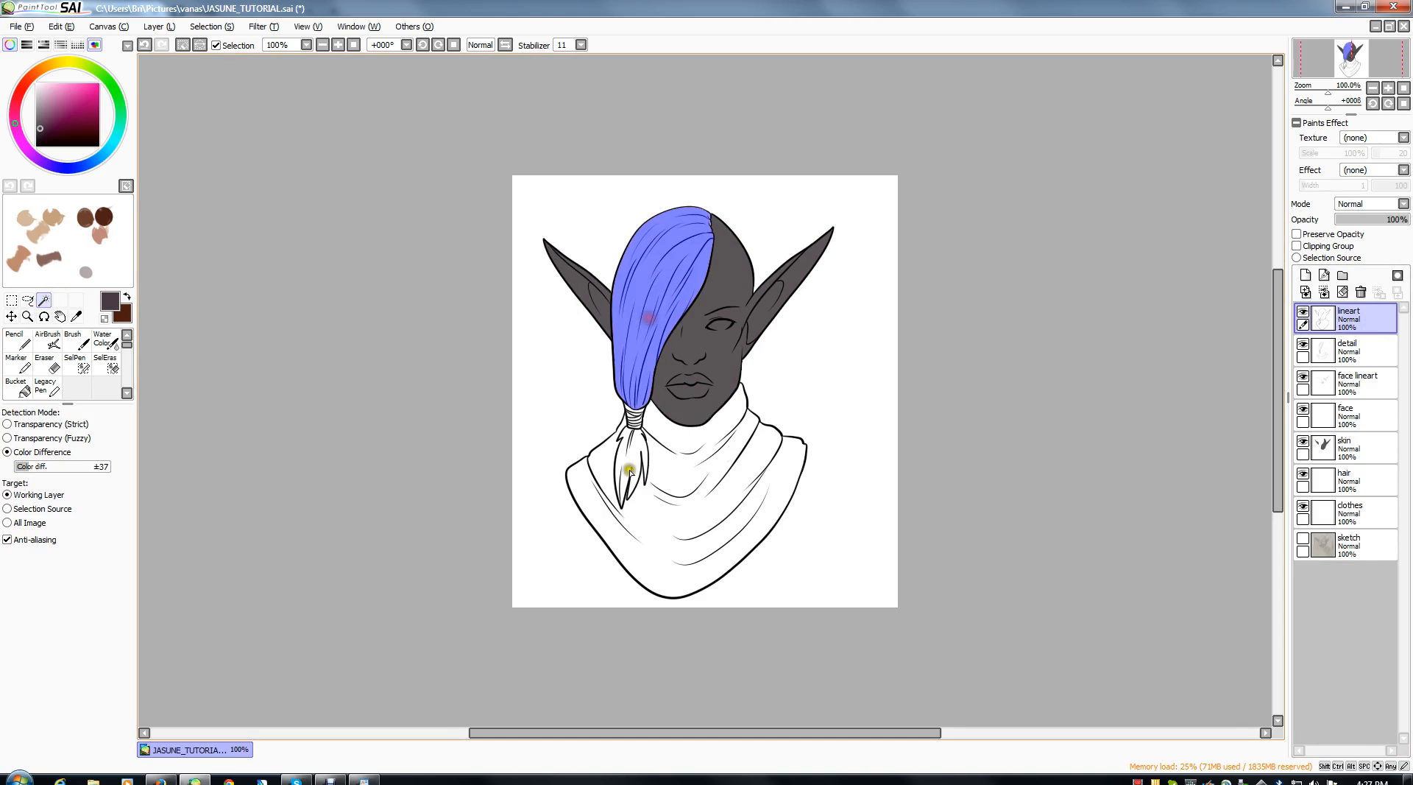
{"action": "left_click", "coordinate": [630, 469]}
{"action": "left_click", "coordinate": [209, 27]}
{"action": "left_click", "coordinate": [221, 103]}
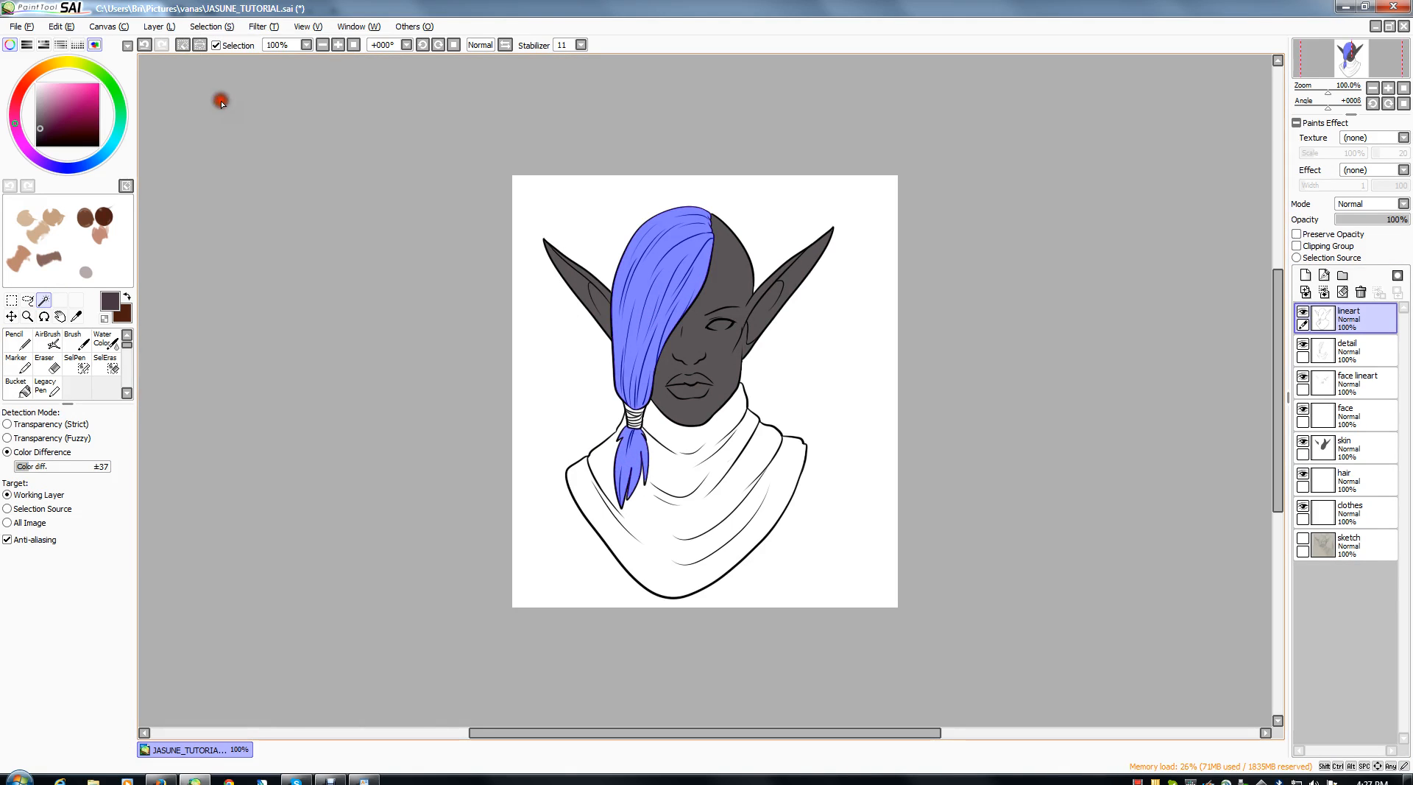
- Paint the selected hair light grey with the Pencil on the hair layer, and clear the selection
{"action": "left_click", "coordinate": [18, 340]}
{"action": "left_click", "coordinate": [40, 90]}
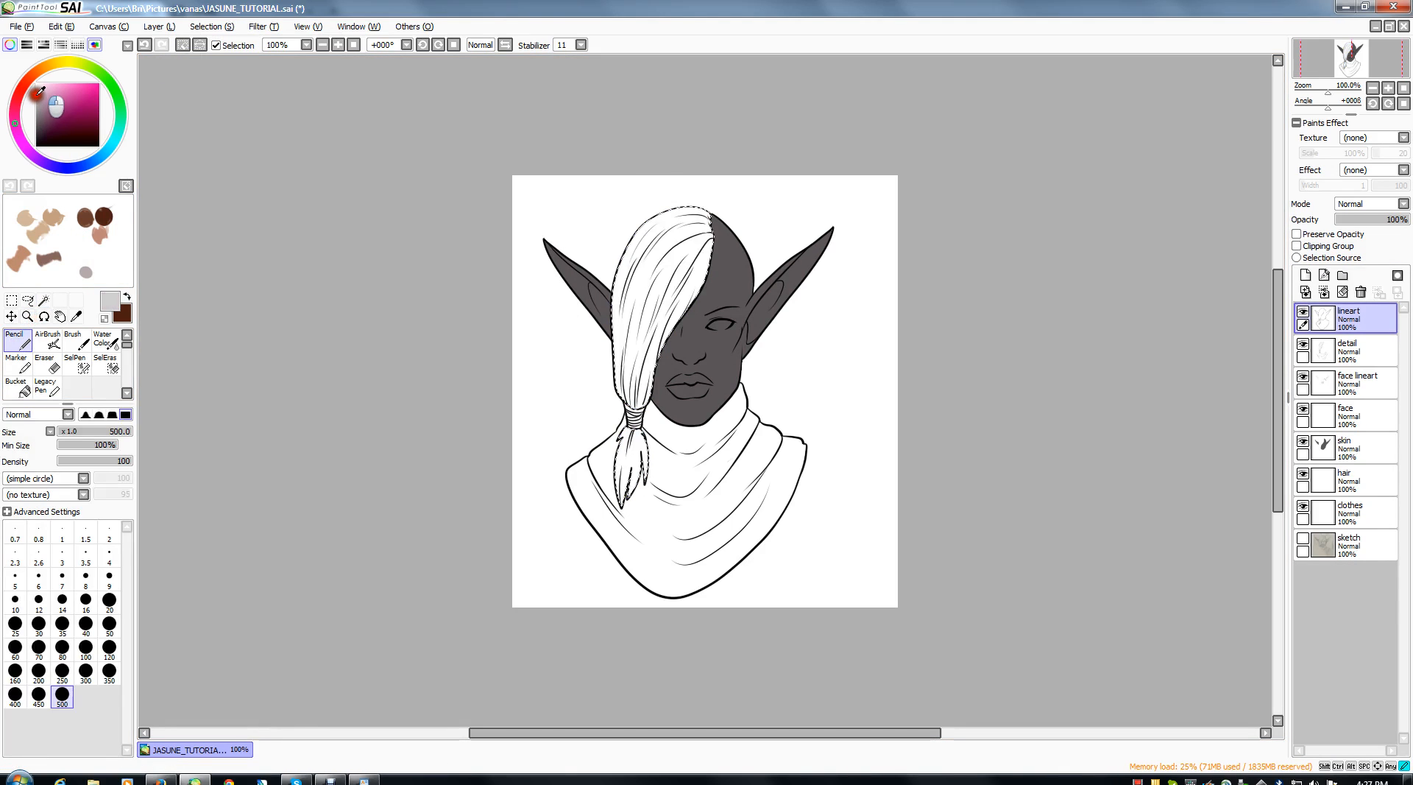
{"action": "left_click", "coordinate": [1345, 478]}
{"action": "mouse_move", "coordinate": [750, 177]}
{"action": "left_mouse_down"}
{"action": "mouse_move", "coordinate": [648, 287]}
{"action": "mouse_move", "coordinate": [672, 419]}
{"action": "mouse_move", "coordinate": [659, 243]}
{"action": "left_mouse_up"}
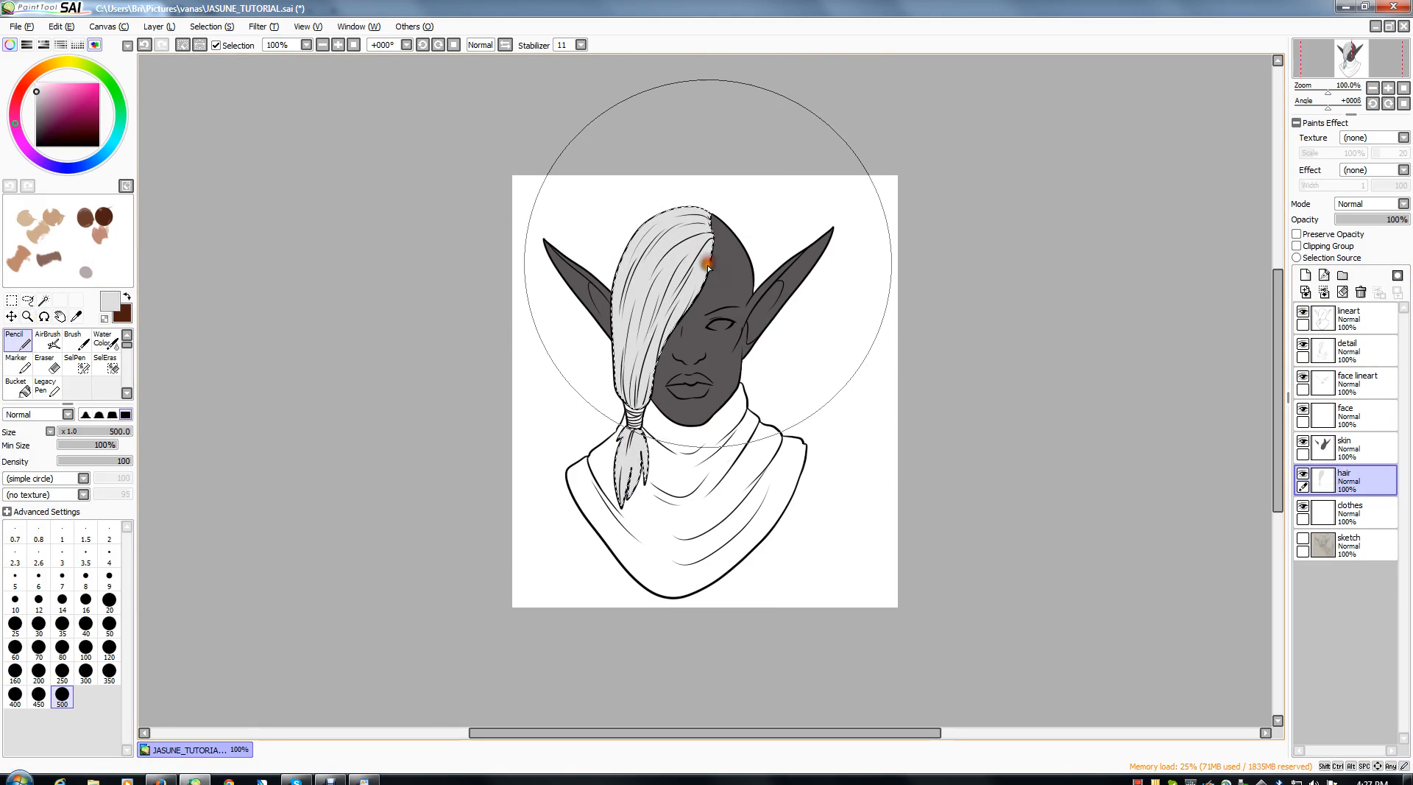
{"action": "key", "text": "ctrl+d"}
- Select the cowl and the hair tie from the lineart layer and expand the selection with Increment
{"action": "left_click", "coordinate": [1296, 322]}
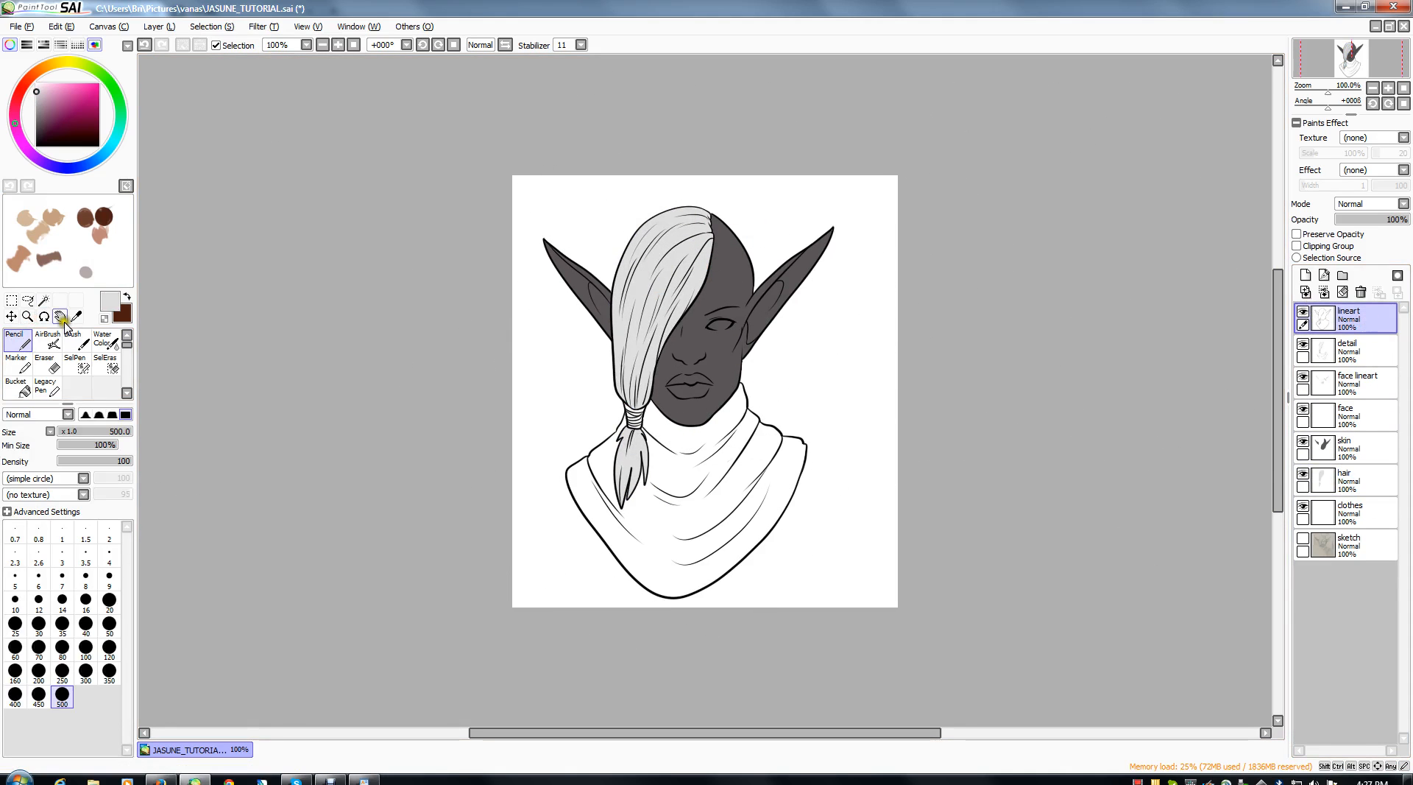
{"action": "left_click", "coordinate": [44, 301]}
{"action": "left_click", "coordinate": [682, 466]}
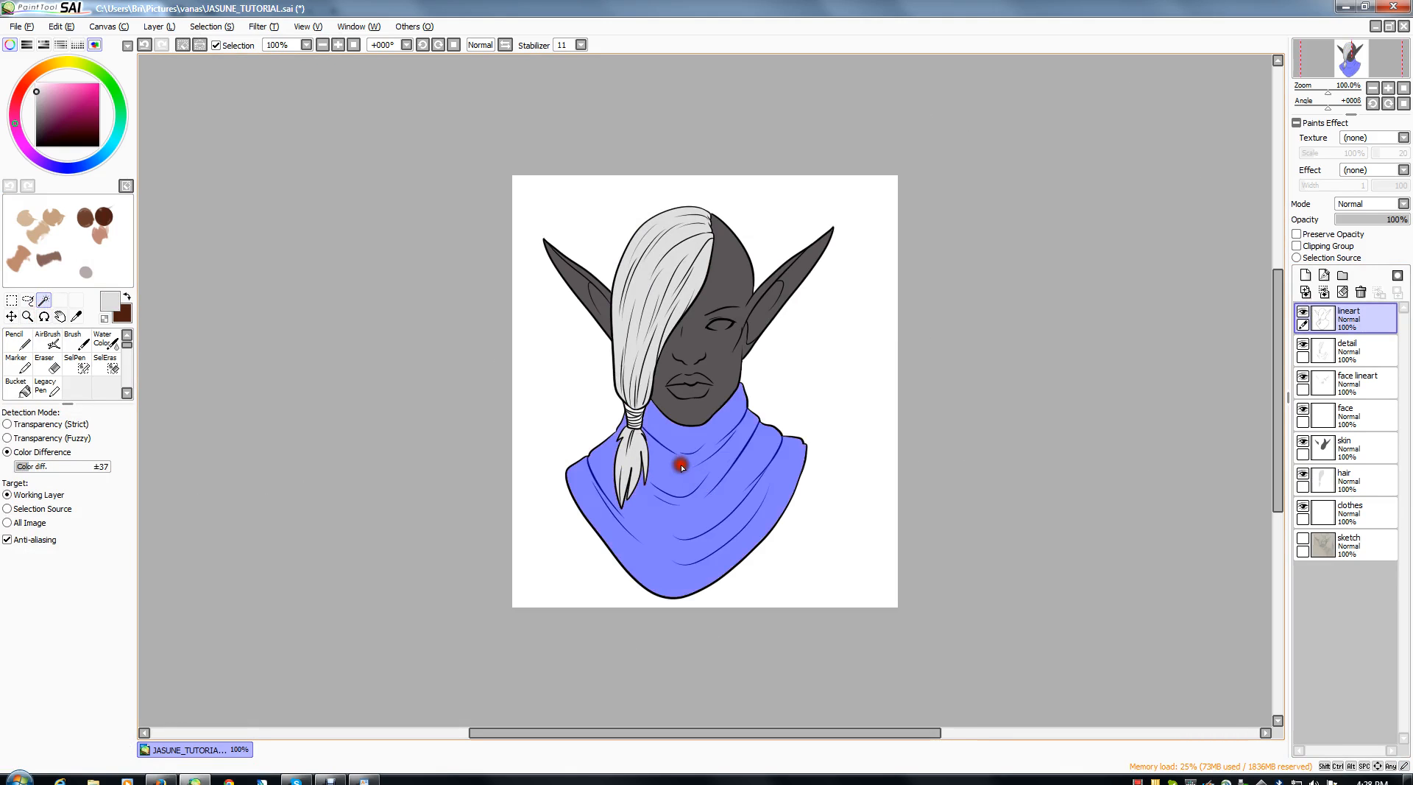
{"action": "left_click", "coordinate": [209, 27]}
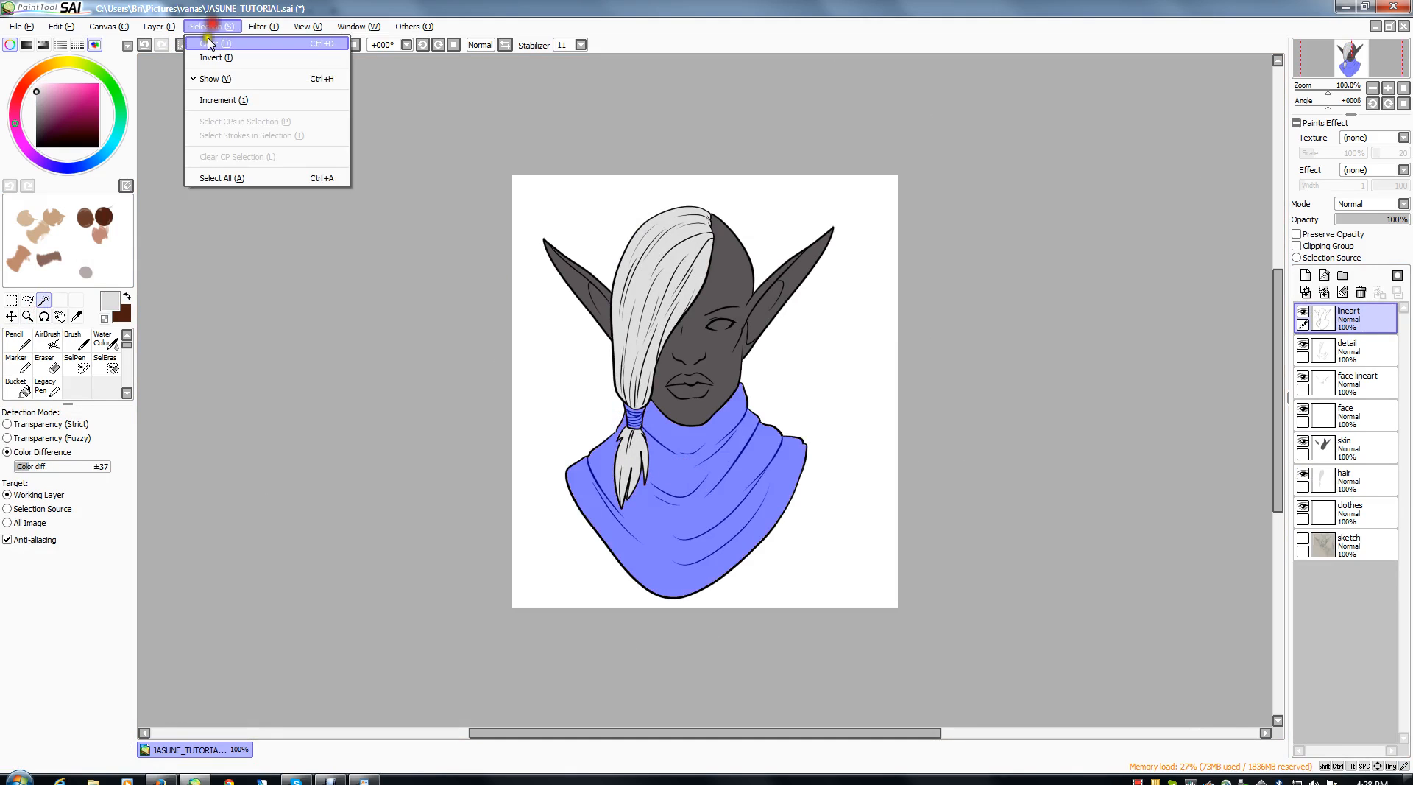
{"action": "left_click", "coordinate": [197, 103]}
- Paint the selected cowl and hair tie a muted purple with the Pencil on the clothes layer, and clear the selection
{"action": "left_click", "coordinate": [19, 339]}
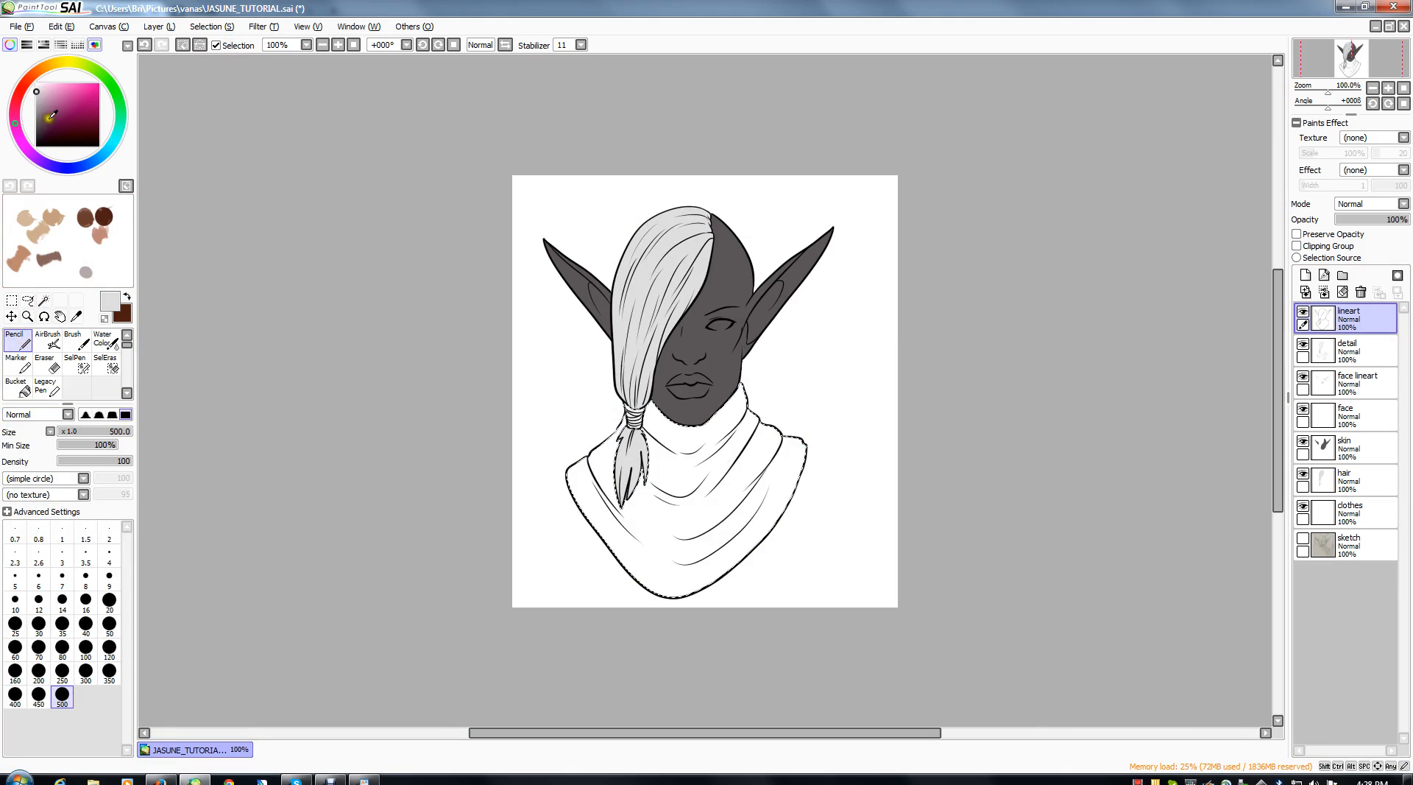
{"action": "left_click", "coordinate": [1361, 505]}
{"action": "left_click_drag", "start_coordinate": [782, 449], "coordinate": [644, 417]}
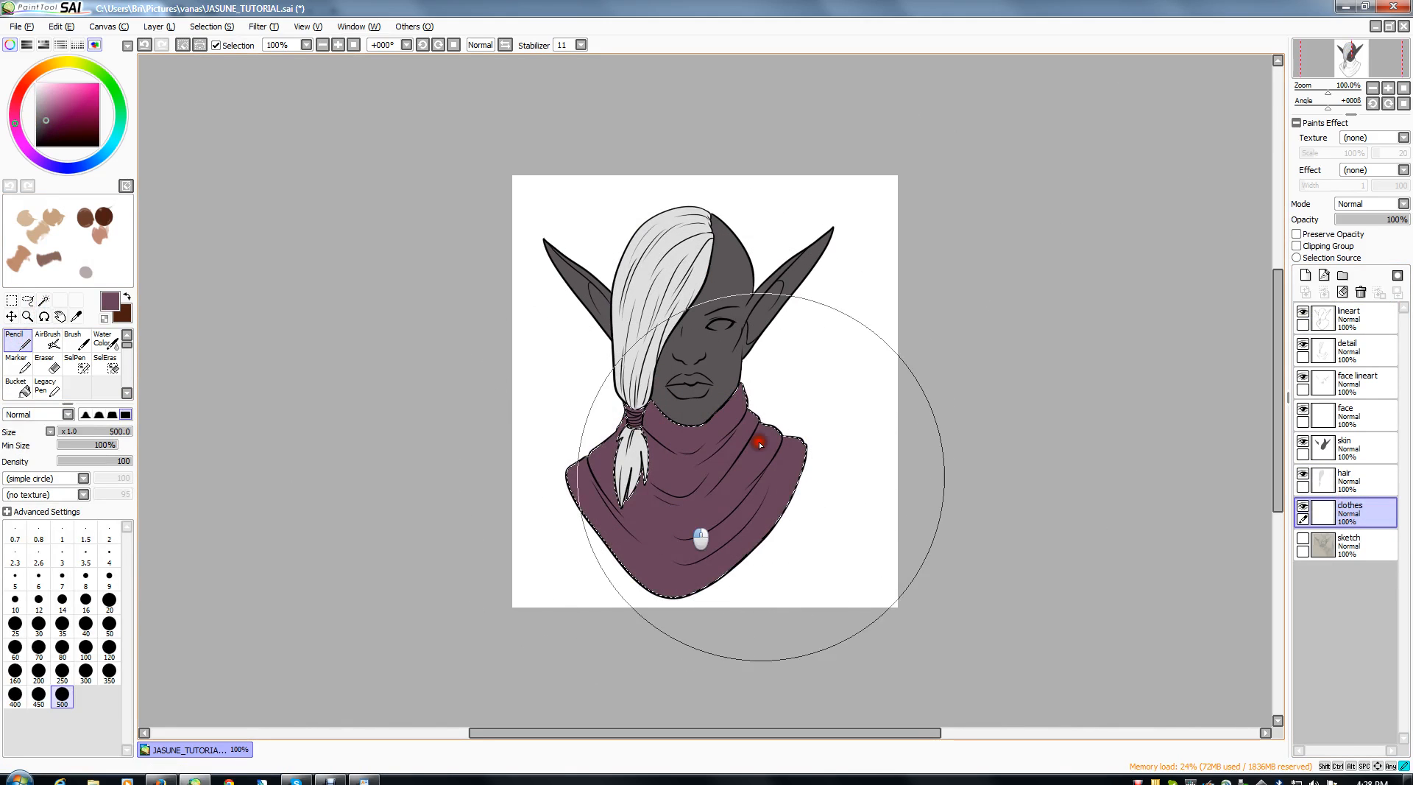
{"action": "key", "text": "ctrl+z"}
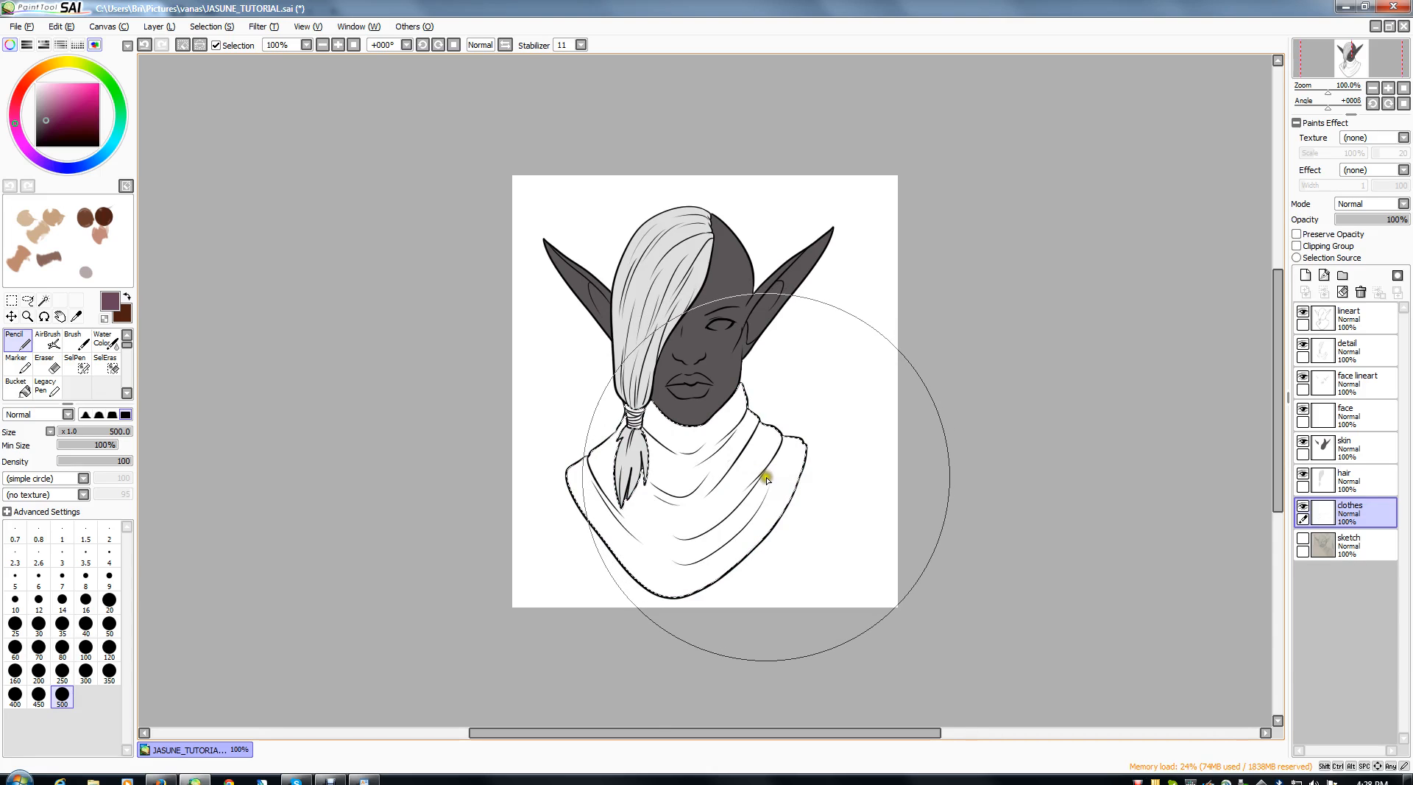
{"action": "key", "text": "ctrl+y"}
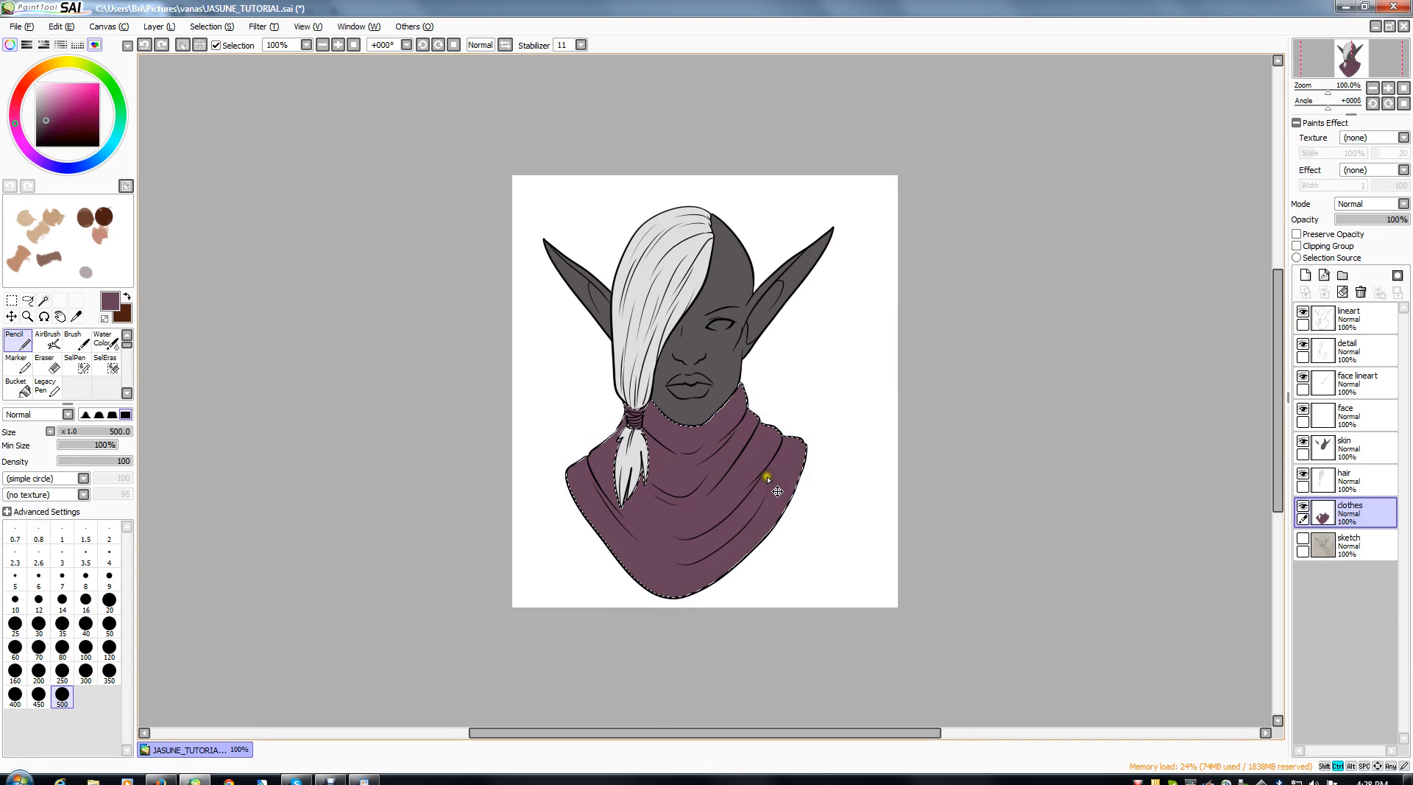
{"action": "key", "text": "ctrl+d"}
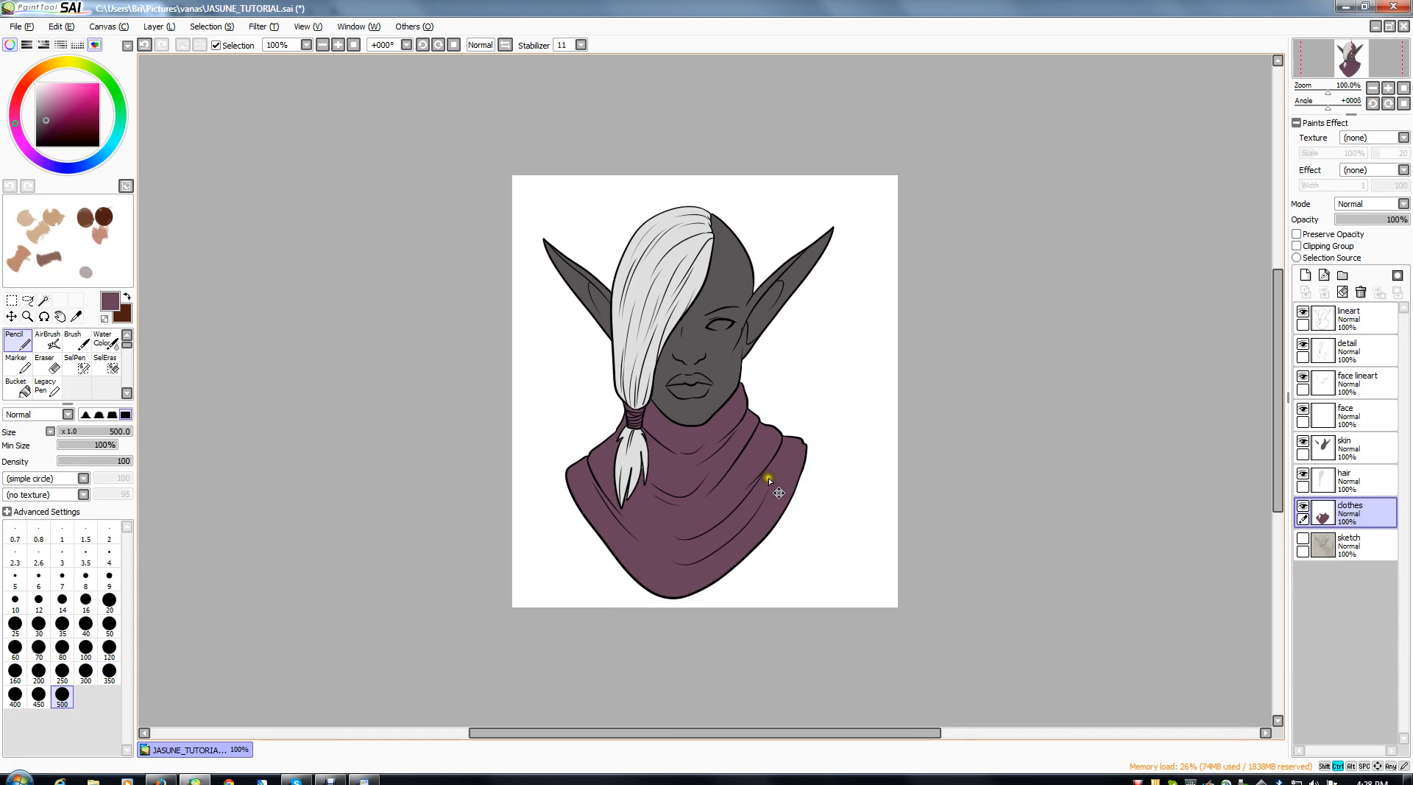
- Shift the clothes colour's hue to -7 with Hue and Saturation
{"action": "key", "text": "ctrl+u"}
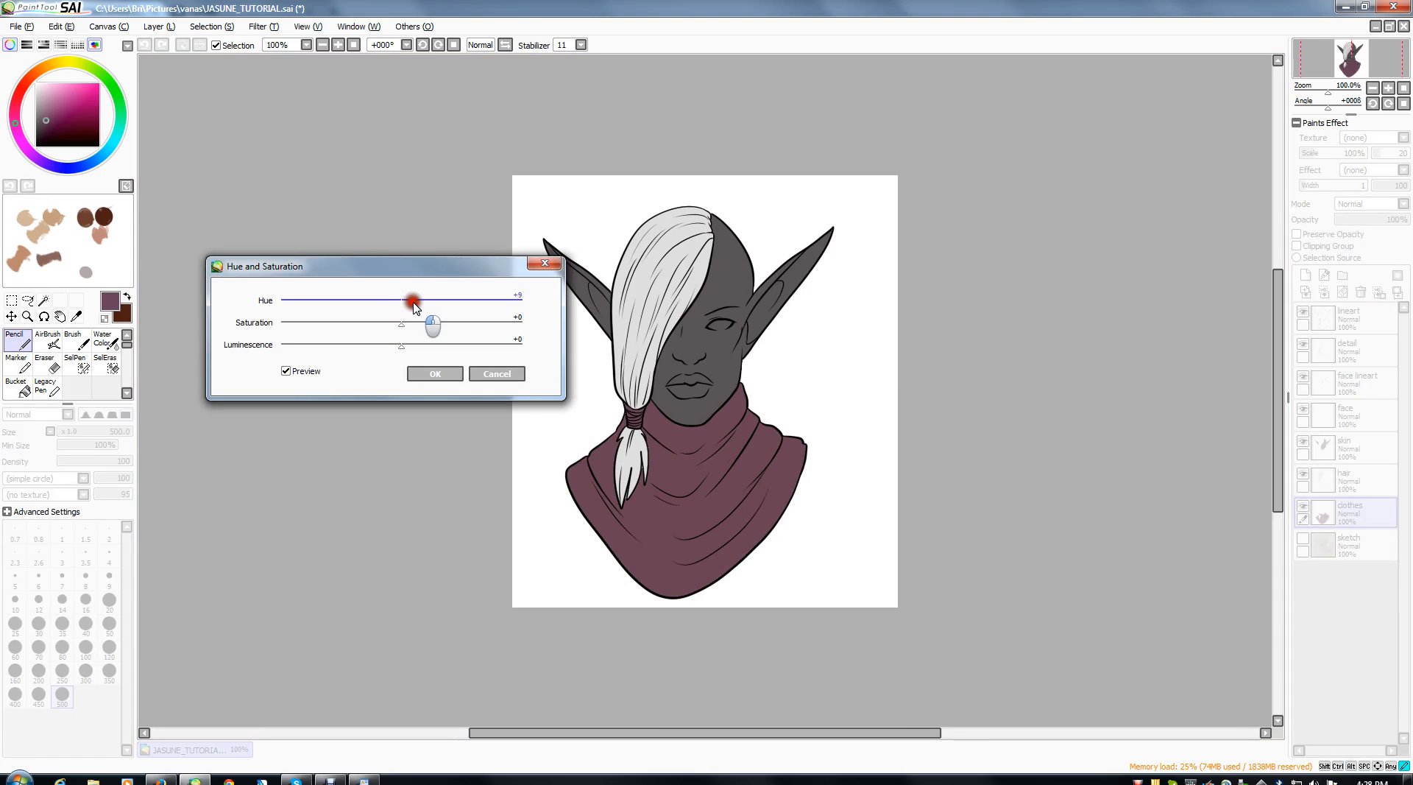
{"action": "left_click_drag", "start_coordinate": [412, 301], "coordinate": [387, 305]}
{"action": "left_click", "coordinate": [423, 372]}
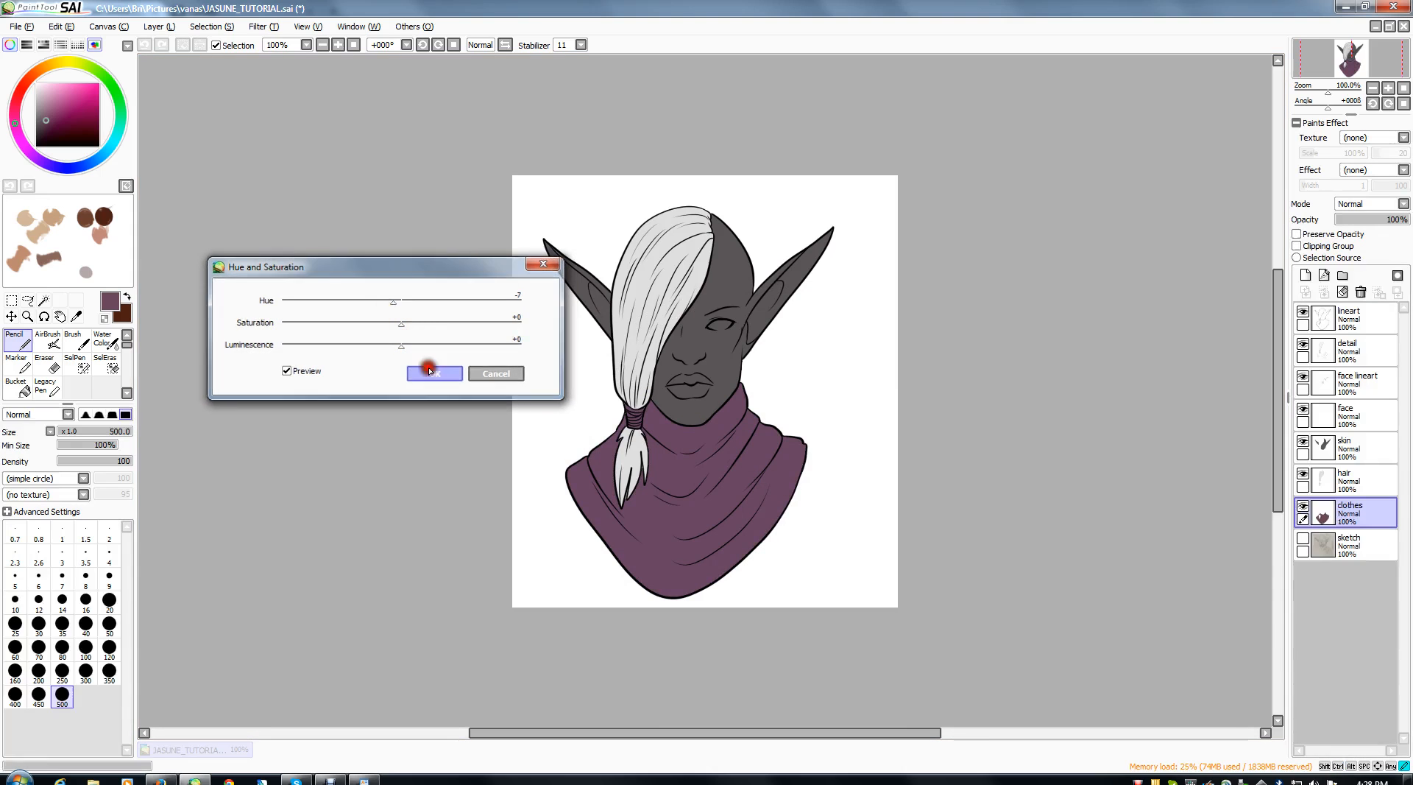
- Fill the gaps in the cowl's purple around and beneath the ponytail on the clothes layer with a size 20 Pencil at 0% minimum size
{"action": "left_click", "coordinate": [337, 45]}
{"action": "left_click", "coordinate": [338, 44]}
{"action": "left_click", "coordinate": [337, 45]}
{"action": "left_click", "coordinate": [337, 45]}
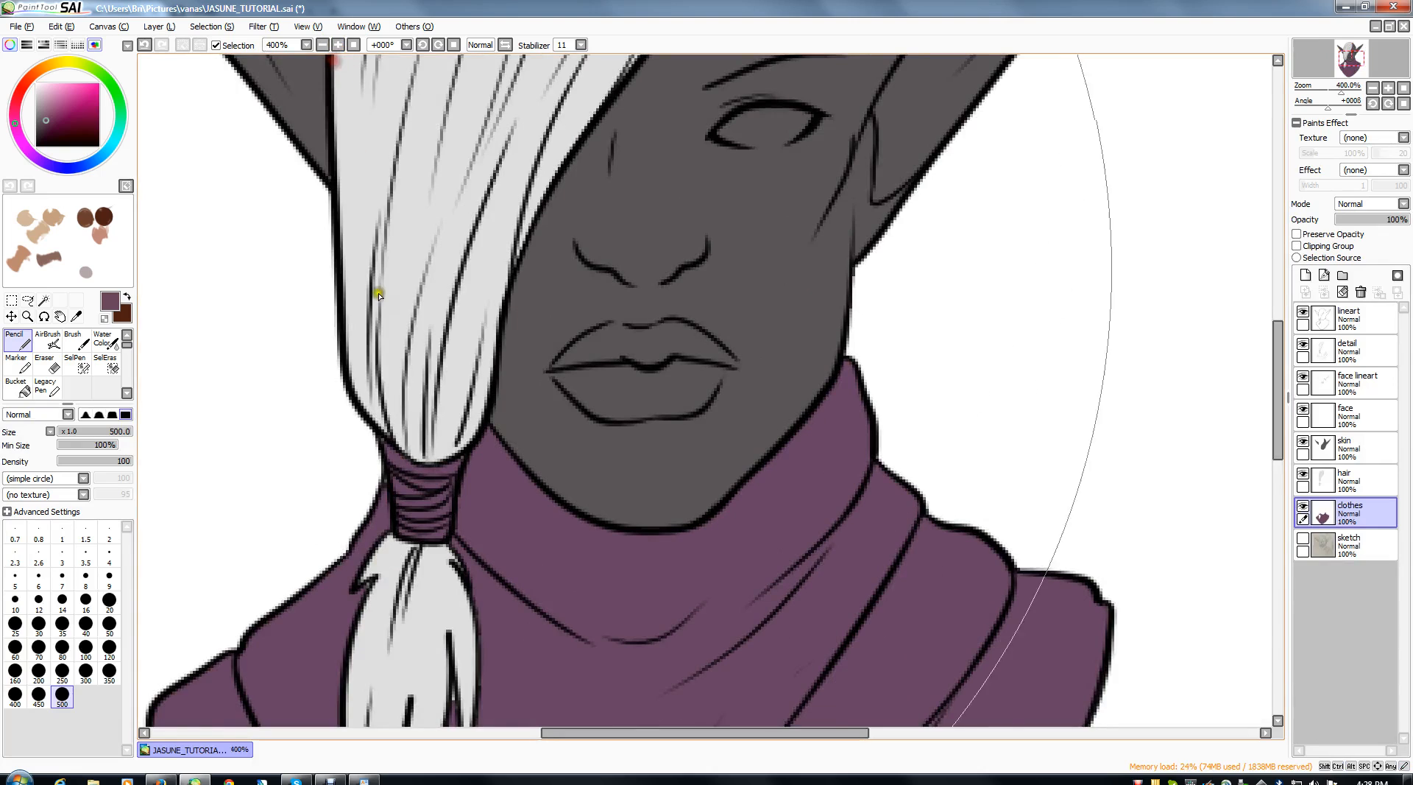
{"action": "left_click_drag", "start_coordinate": [352, 437], "coordinate": [497, 243]}
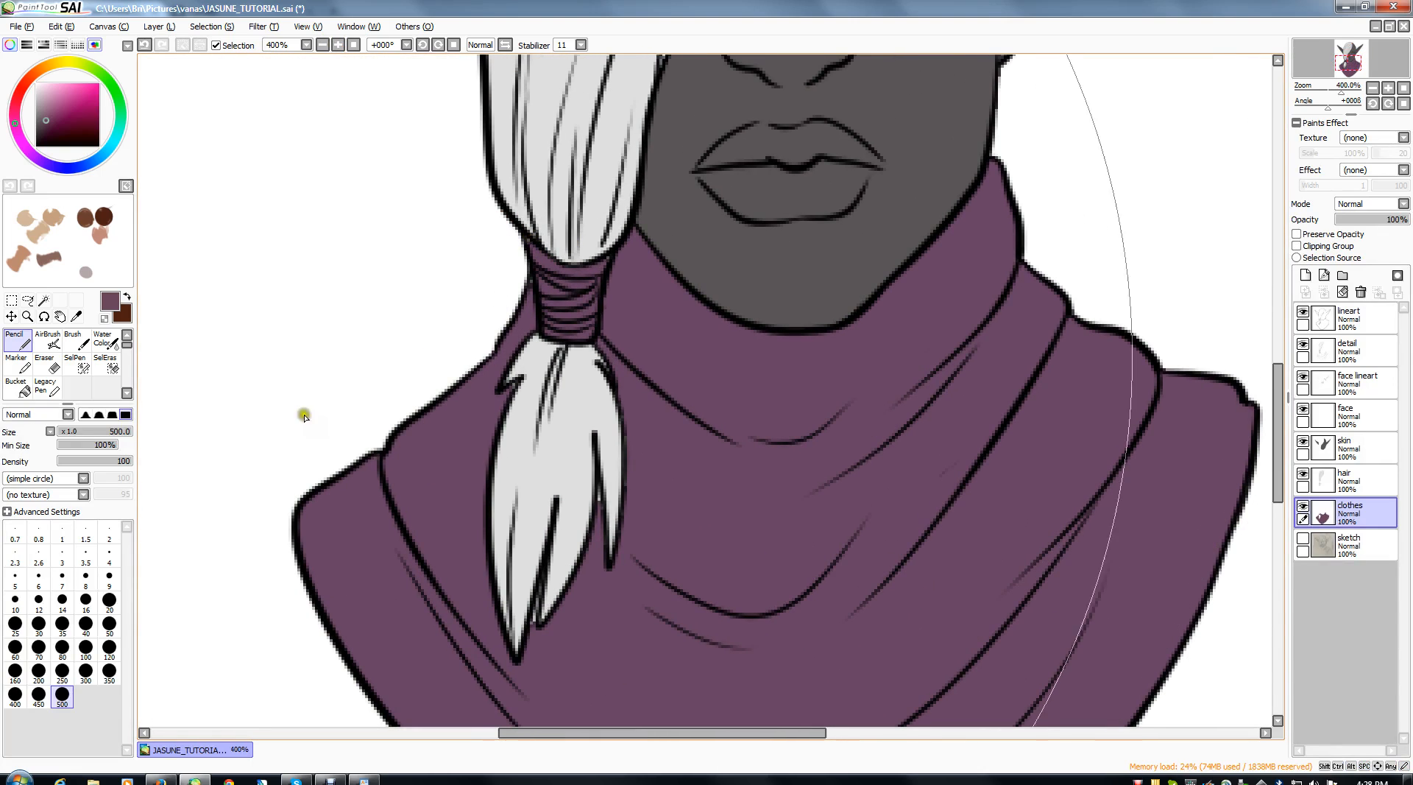
{"action": "left_click", "coordinate": [109, 599]}
{"action": "right_click", "coordinate": [667, 332]}
{"action": "mouse_move", "coordinate": [589, 270]}
{"action": "left_mouse_down"}
{"action": "mouse_move", "coordinate": [601, 261]}
{"action": "mouse_move", "coordinate": [544, 264]}
{"action": "left_mouse_up"}
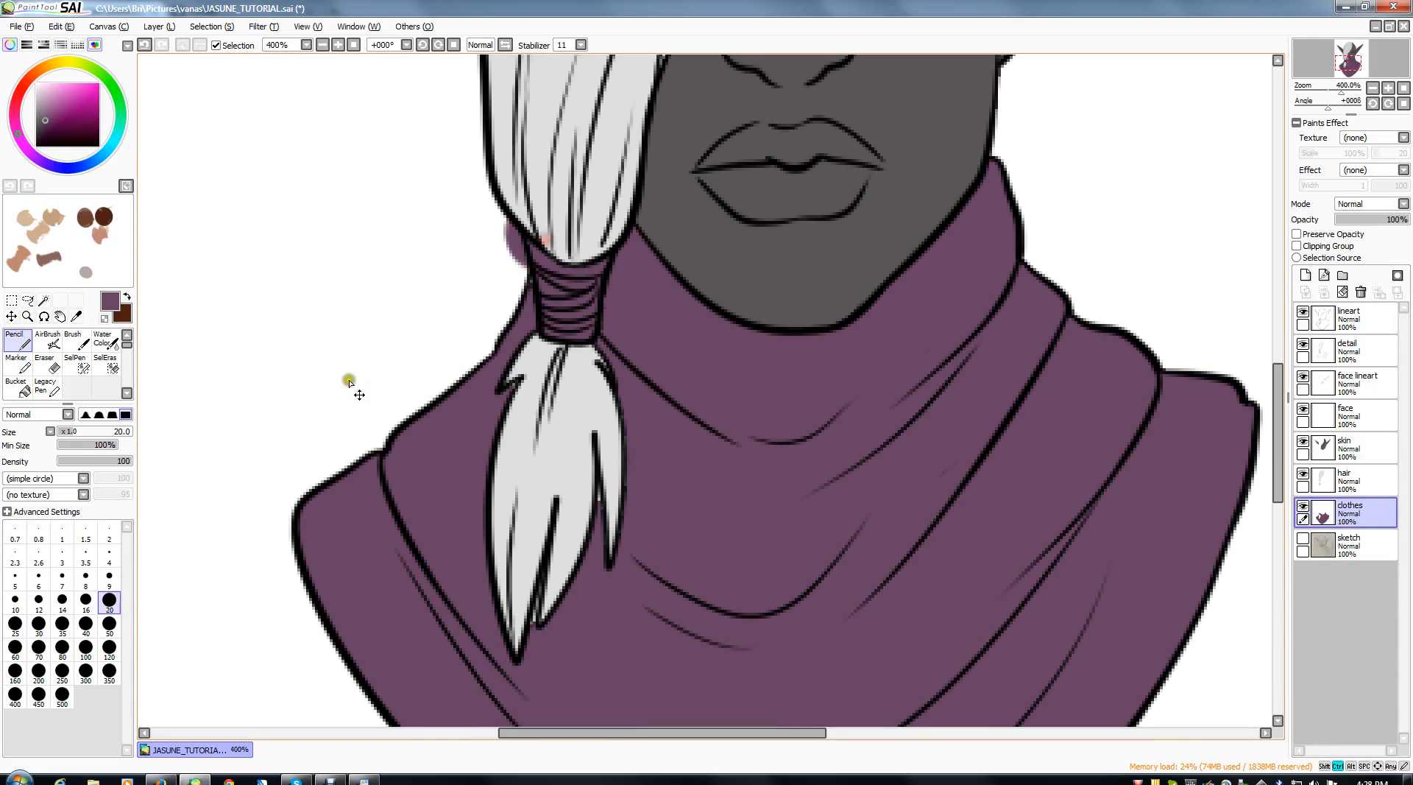
{"action": "key", "text": "ctrl+z"}
{"action": "left_click_drag", "start_coordinate": [107, 445], "coordinate": [4, 447]}
{"action": "left_click_drag", "start_coordinate": [532, 237], "coordinate": [549, 282]}
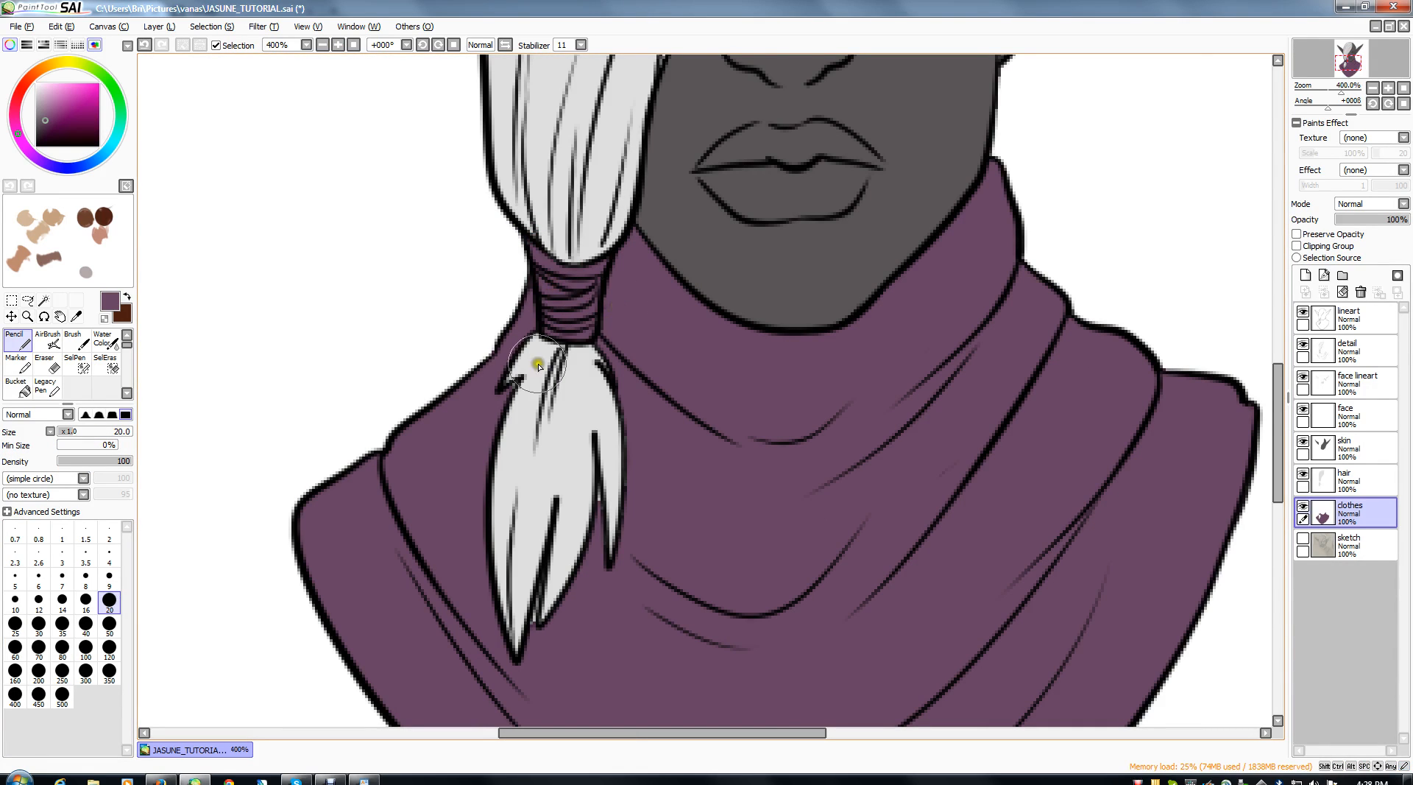
{"action": "mouse_move", "coordinate": [496, 405]}
{"action": "left_mouse_down"}
{"action": "mouse_move", "coordinate": [577, 428]}
{"action": "mouse_move", "coordinate": [576, 497]}
{"action": "mouse_move", "coordinate": [600, 490]}
{"action": "mouse_move", "coordinate": [582, 481]}
{"action": "mouse_move", "coordinate": [523, 570]}
{"action": "mouse_move", "coordinate": [543, 574]}
{"action": "mouse_move", "coordinate": [501, 661]}
{"action": "mouse_move", "coordinate": [541, 650]}
{"action": "mouse_move", "coordinate": [641, 473]}
{"action": "mouse_move", "coordinate": [606, 417]}
{"action": "mouse_move", "coordinate": [616, 378]}
{"action": "mouse_move", "coordinate": [601, 352]}
{"action": "mouse_move", "coordinate": [563, 412]}
{"action": "mouse_move", "coordinate": [544, 349]}
{"action": "mouse_move", "coordinate": [639, 346]}
{"action": "mouse_move", "coordinate": [573, 593]}
{"action": "mouse_move", "coordinate": [519, 623]}
{"action": "mouse_move", "coordinate": [482, 432]}
{"action": "mouse_move", "coordinate": [598, 525]}
{"action": "mouse_move", "coordinate": [719, 227]}
{"action": "left_mouse_up"}
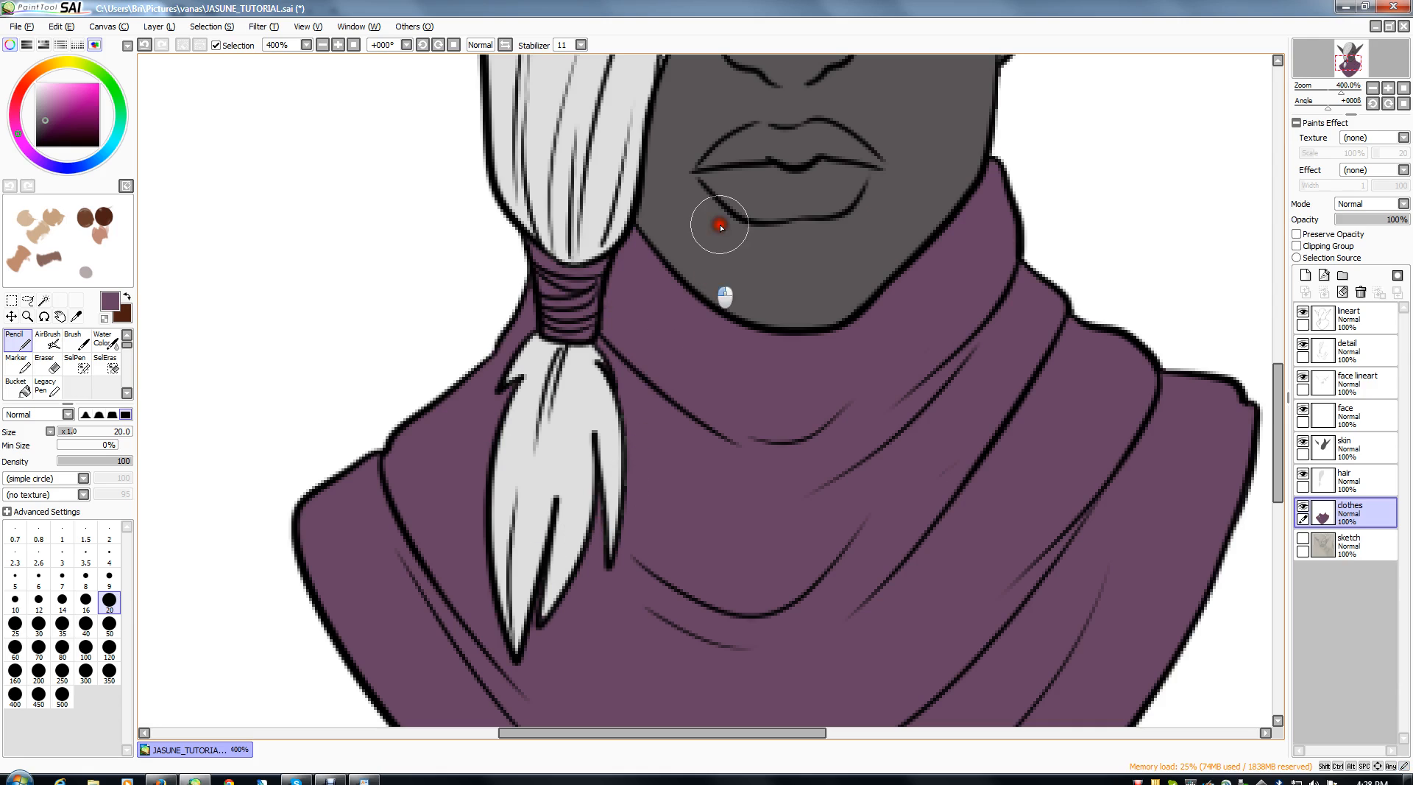
{"action": "left_click", "coordinate": [1303, 475]}
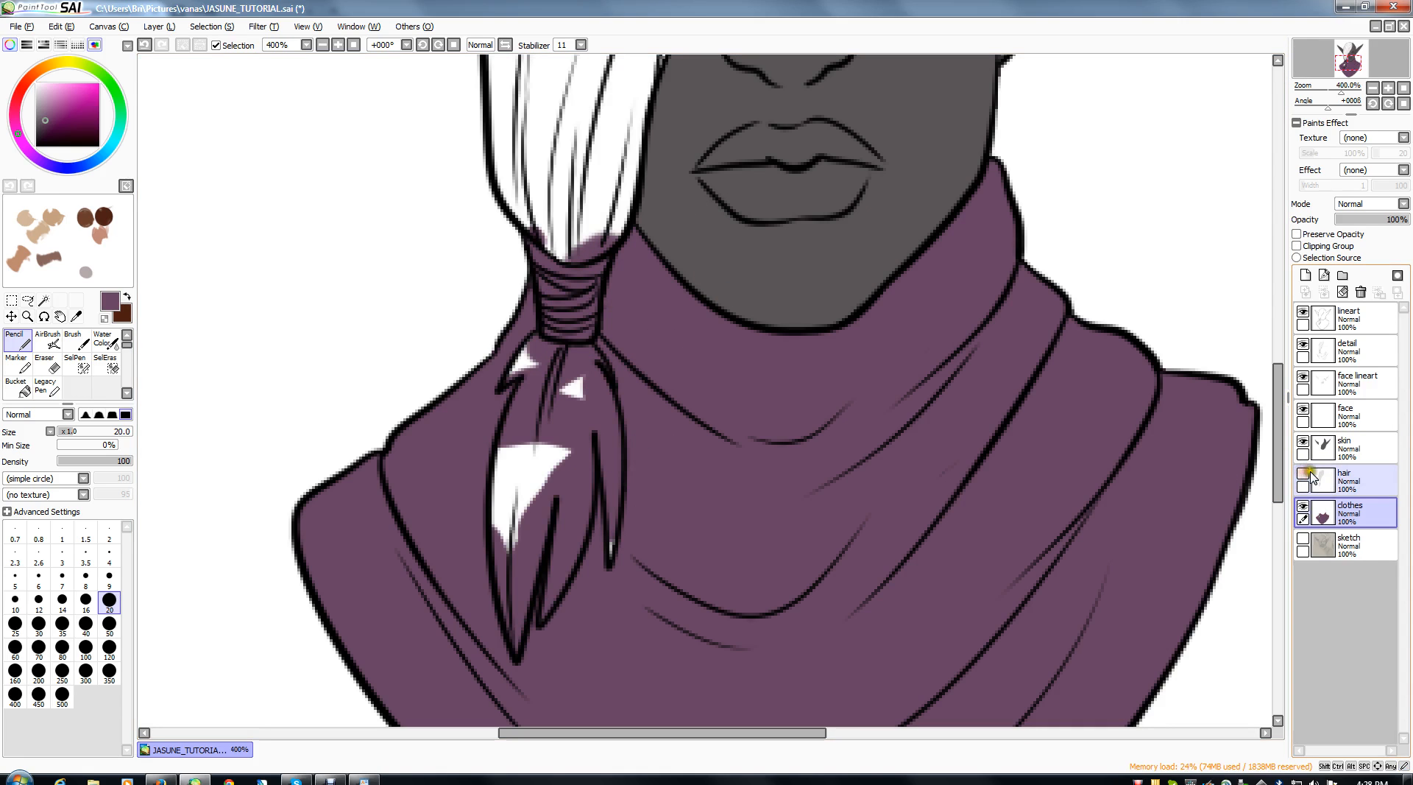
{"action": "left_click", "coordinate": [1302, 475]}
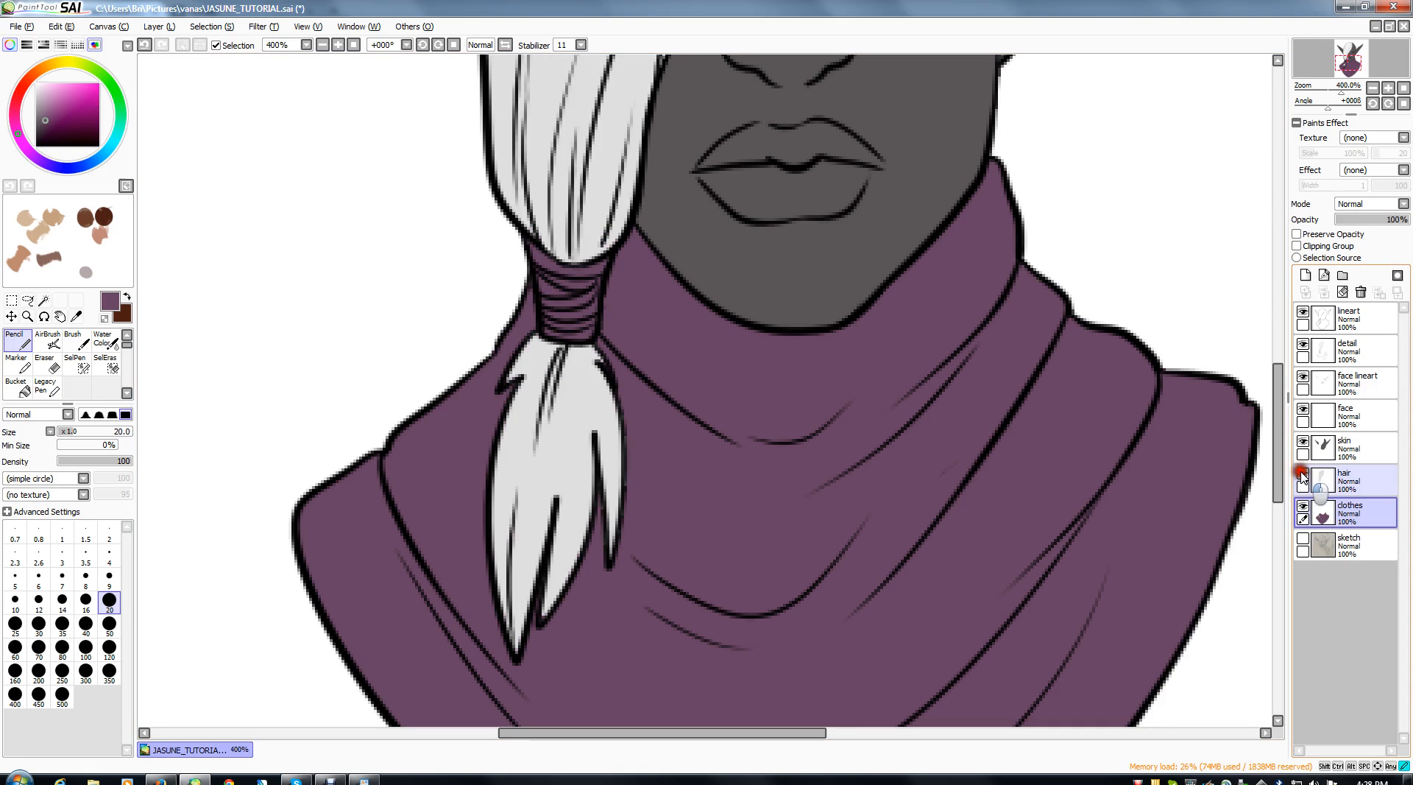
- Paint the visible eye white on the face layer with the size 20 Pencil
{"action": "left_click_drag", "start_coordinate": [682, 199], "coordinate": [610, 553]}
{"action": "left_click_drag", "start_coordinate": [651, 383], "coordinate": [640, 478]}
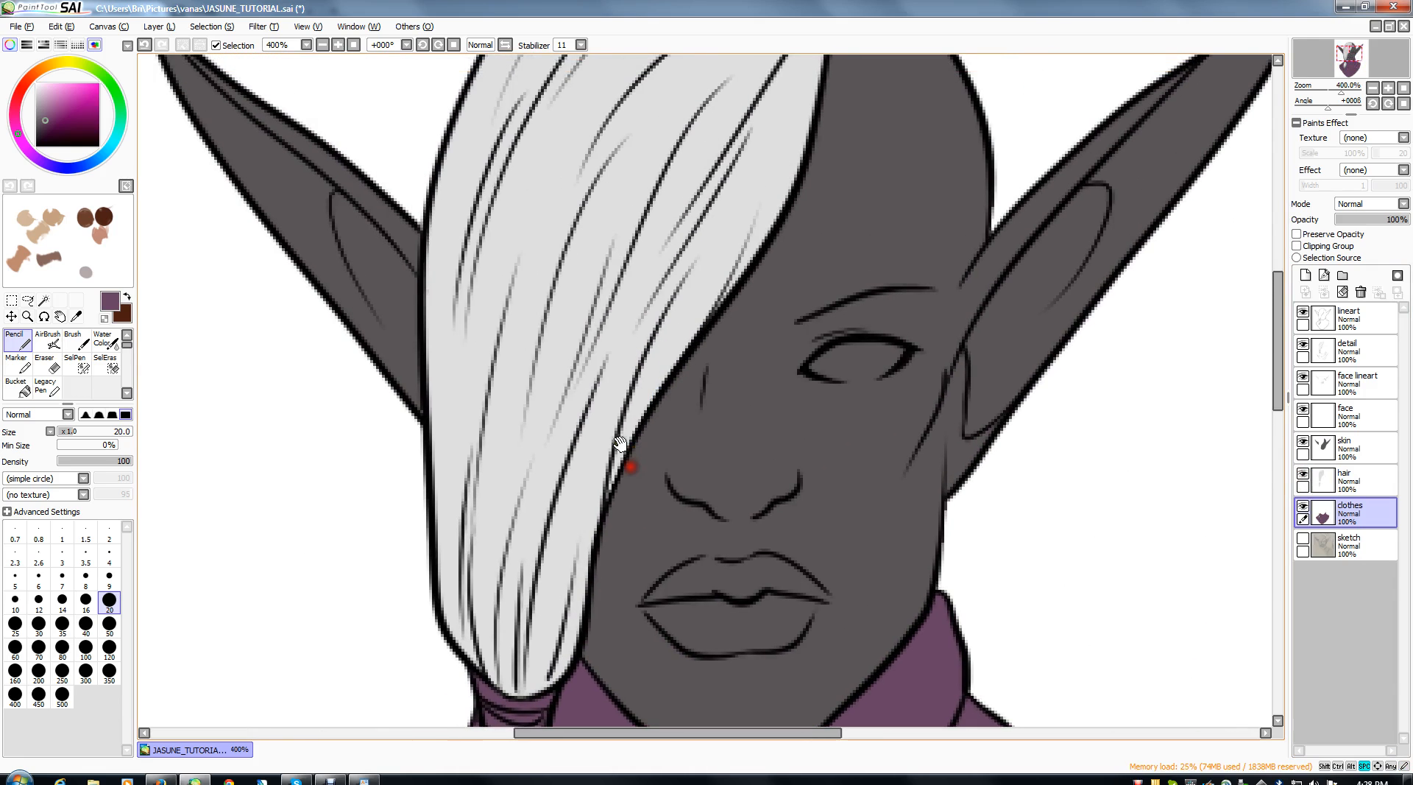
{"action": "left_click", "coordinate": [1348, 412]}
{"action": "left_click_drag", "start_coordinate": [51, 103], "coordinate": [1, 30]}
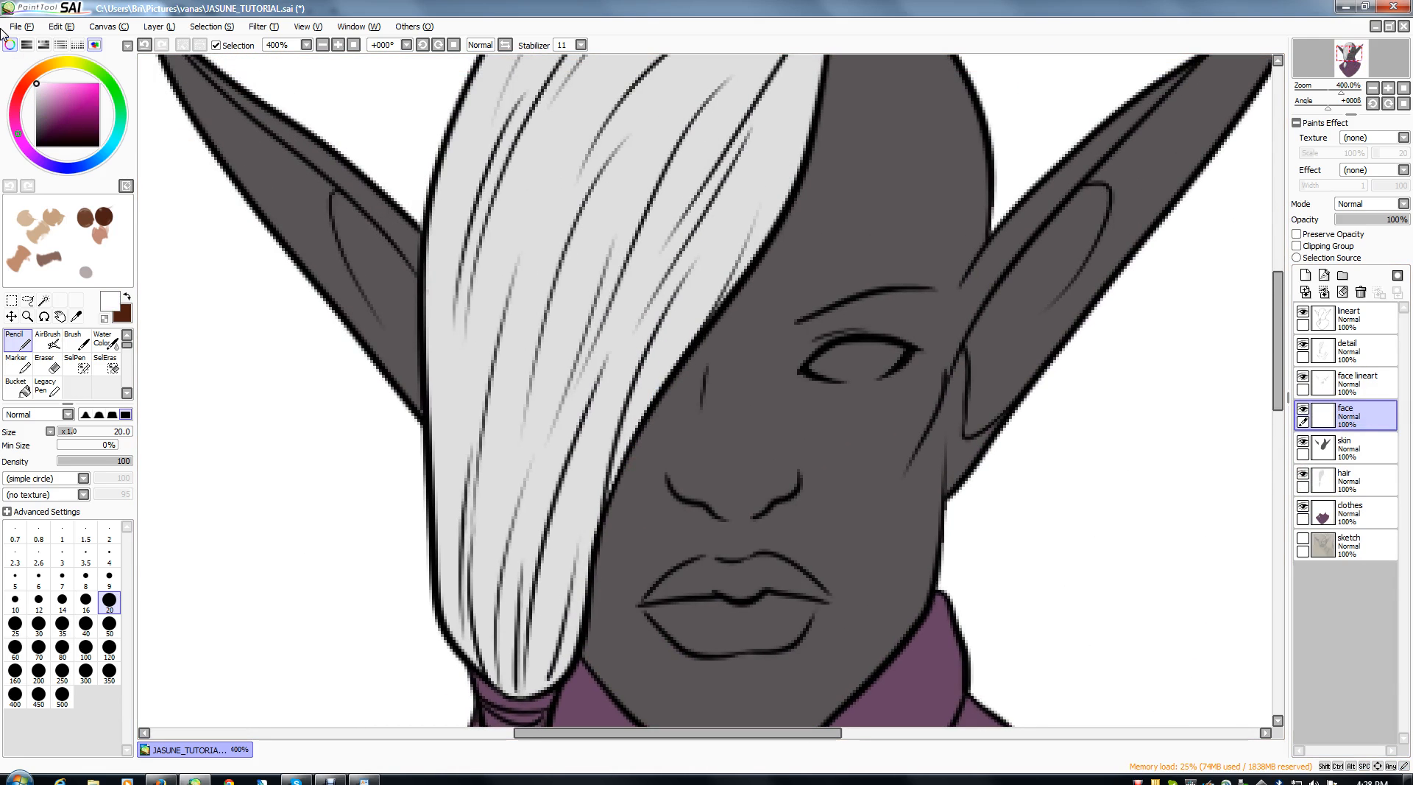
{"action": "mouse_move", "coordinate": [832, 365]}
{"action": "left_mouse_down"}
{"action": "mouse_move", "coordinate": [911, 353]}
{"action": "mouse_move", "coordinate": [828, 368]}
{"action": "mouse_move", "coordinate": [881, 380]}
{"action": "mouse_move", "coordinate": [839, 361]}
{"action": "mouse_move", "coordinate": [910, 351]}
{"action": "mouse_move", "coordinate": [855, 377]}
{"action": "left_mouse_up"}
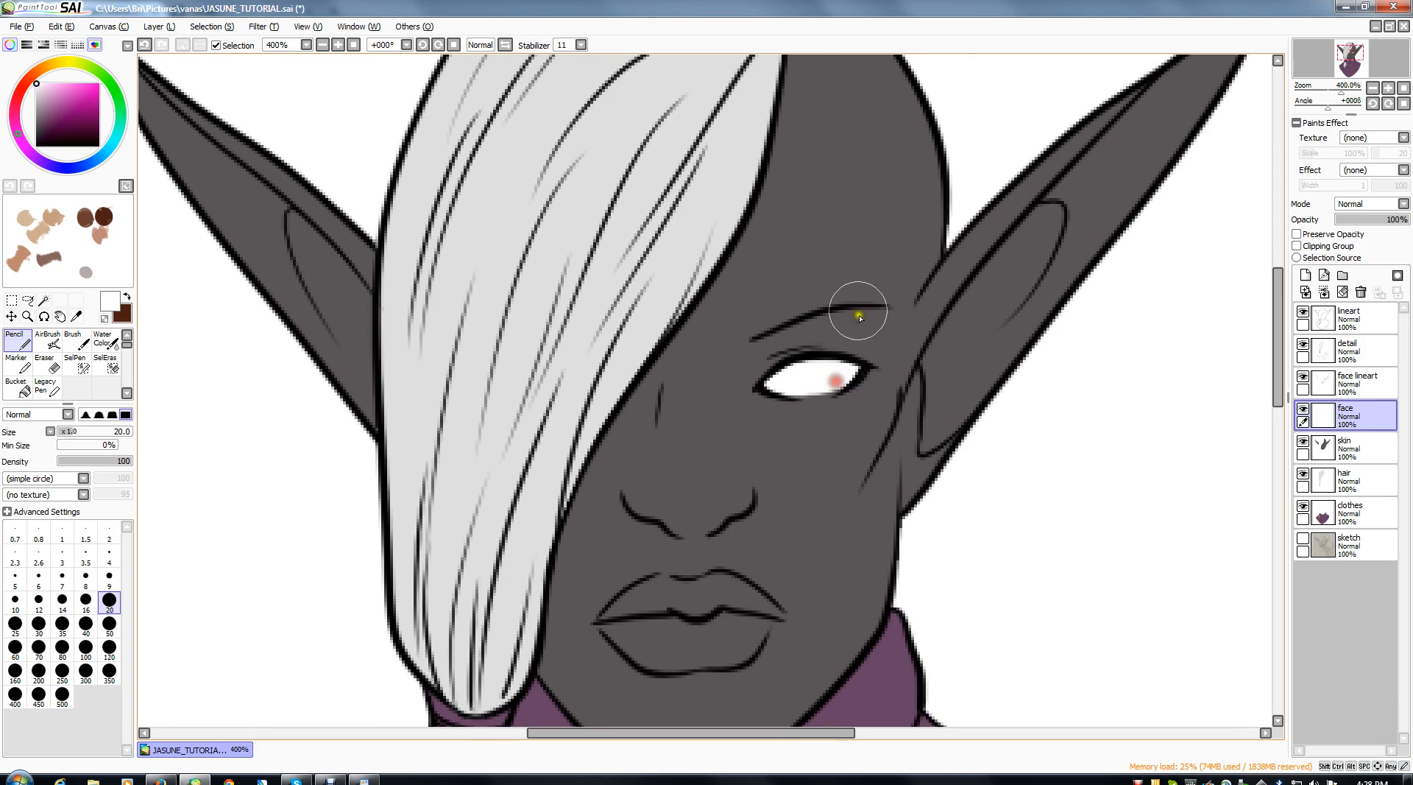
- Try to touch up the skin where the ear meets the hair on the skin layer, using the sampled dark grey
{"action": "left_click_drag", "start_coordinate": [878, 449], "coordinate": [905, 455]}
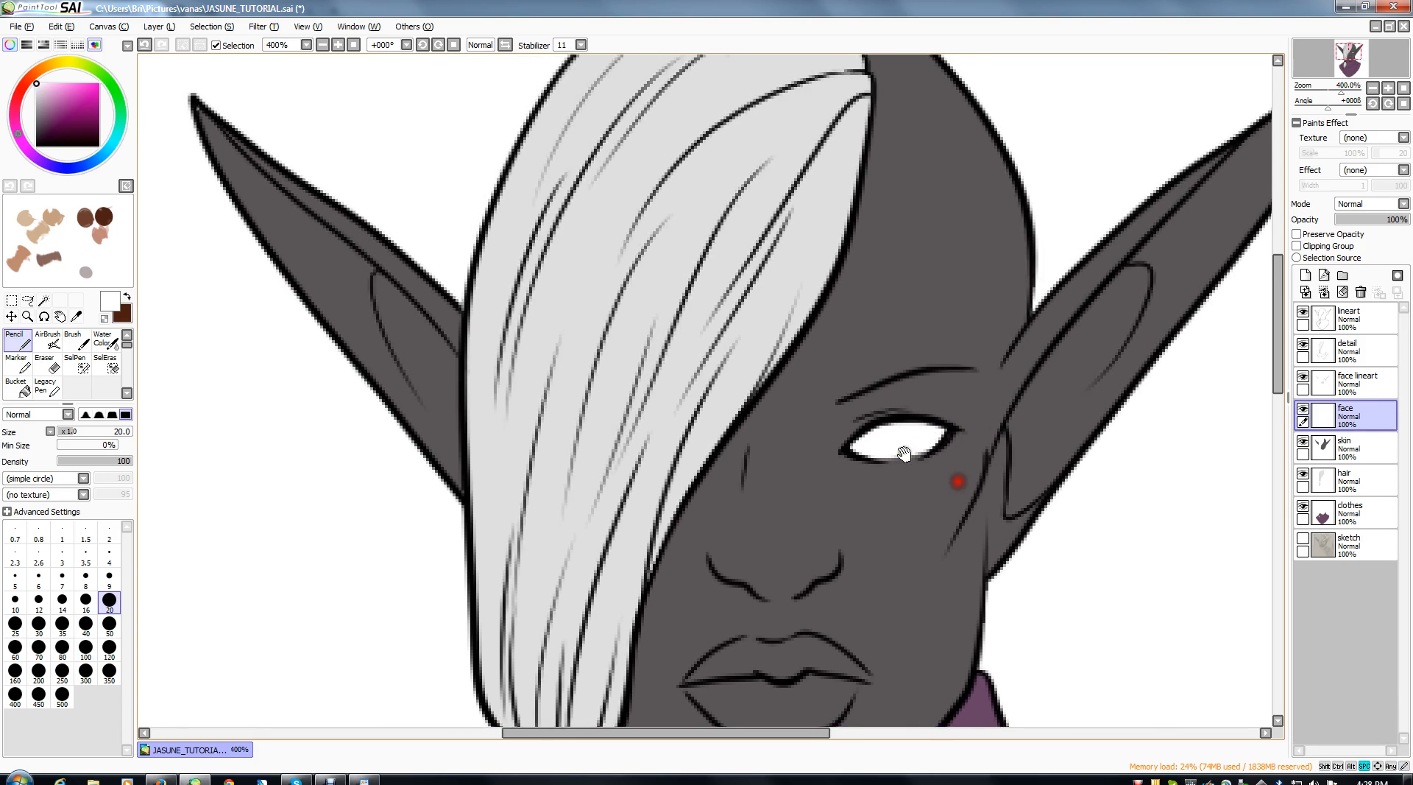
{"action": "left_click", "coordinate": [429, 401], "text": "alt"}
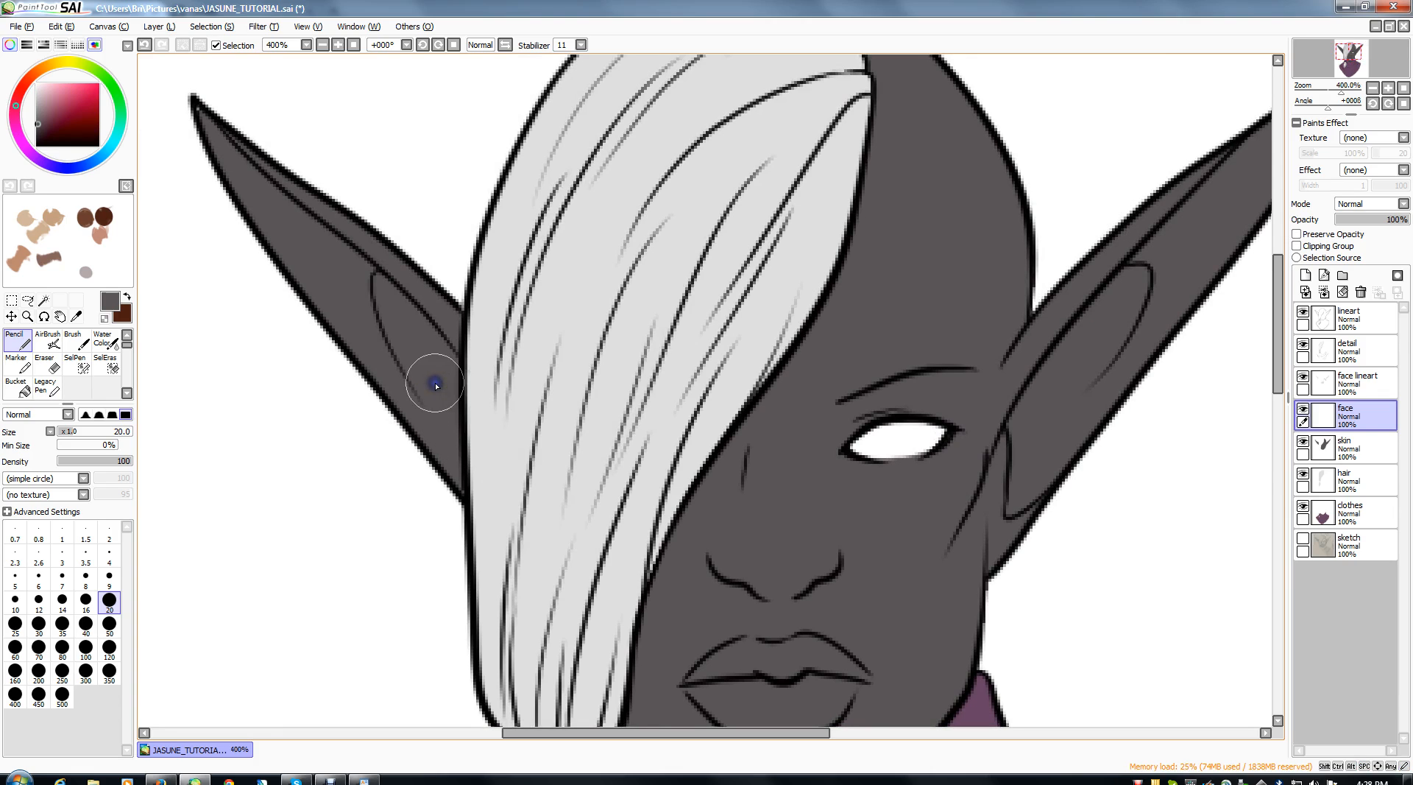
{"action": "left_click", "coordinate": [1354, 445]}
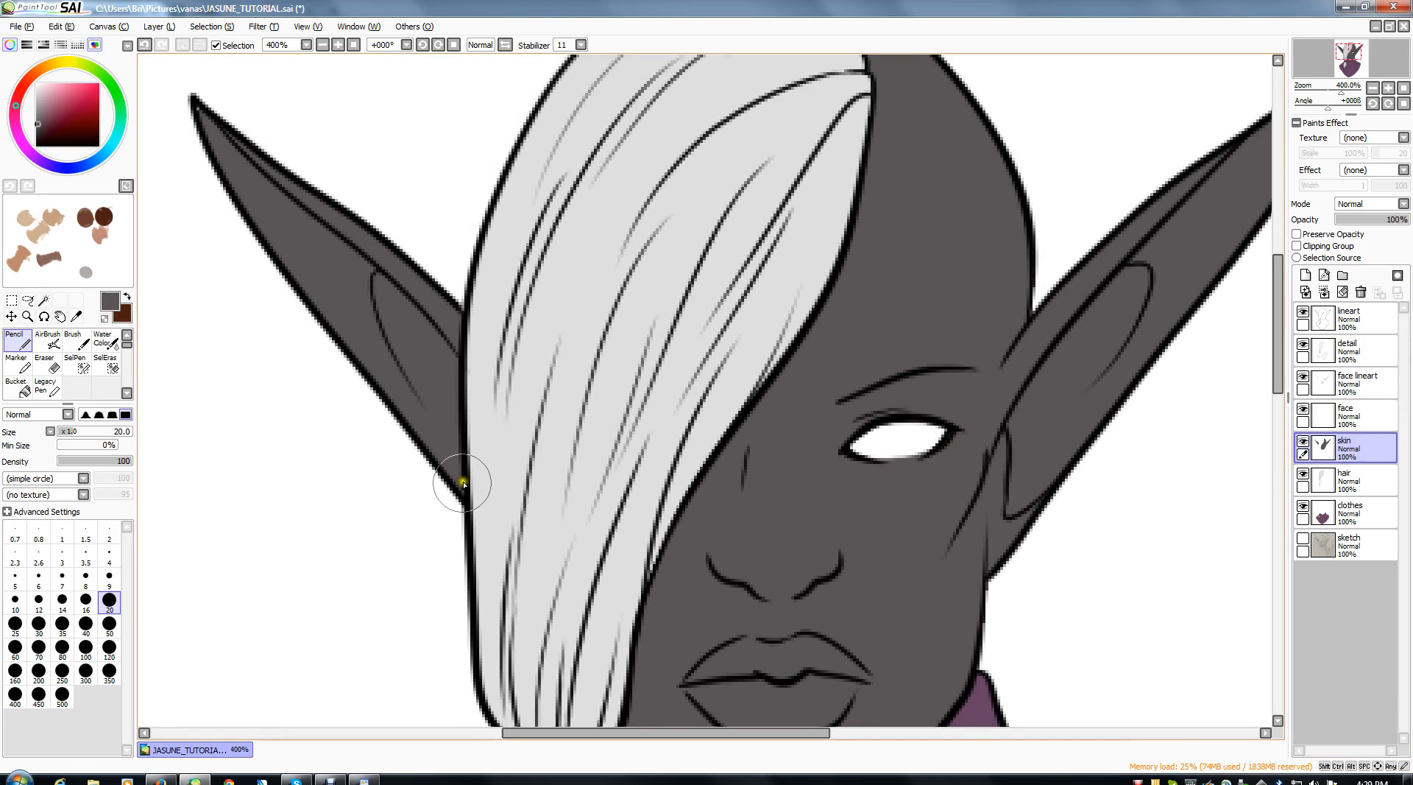
{"action": "left_click_drag", "start_coordinate": [462, 482], "coordinate": [464, 491]}
{"action": "key", "text": "ctrl+z"}
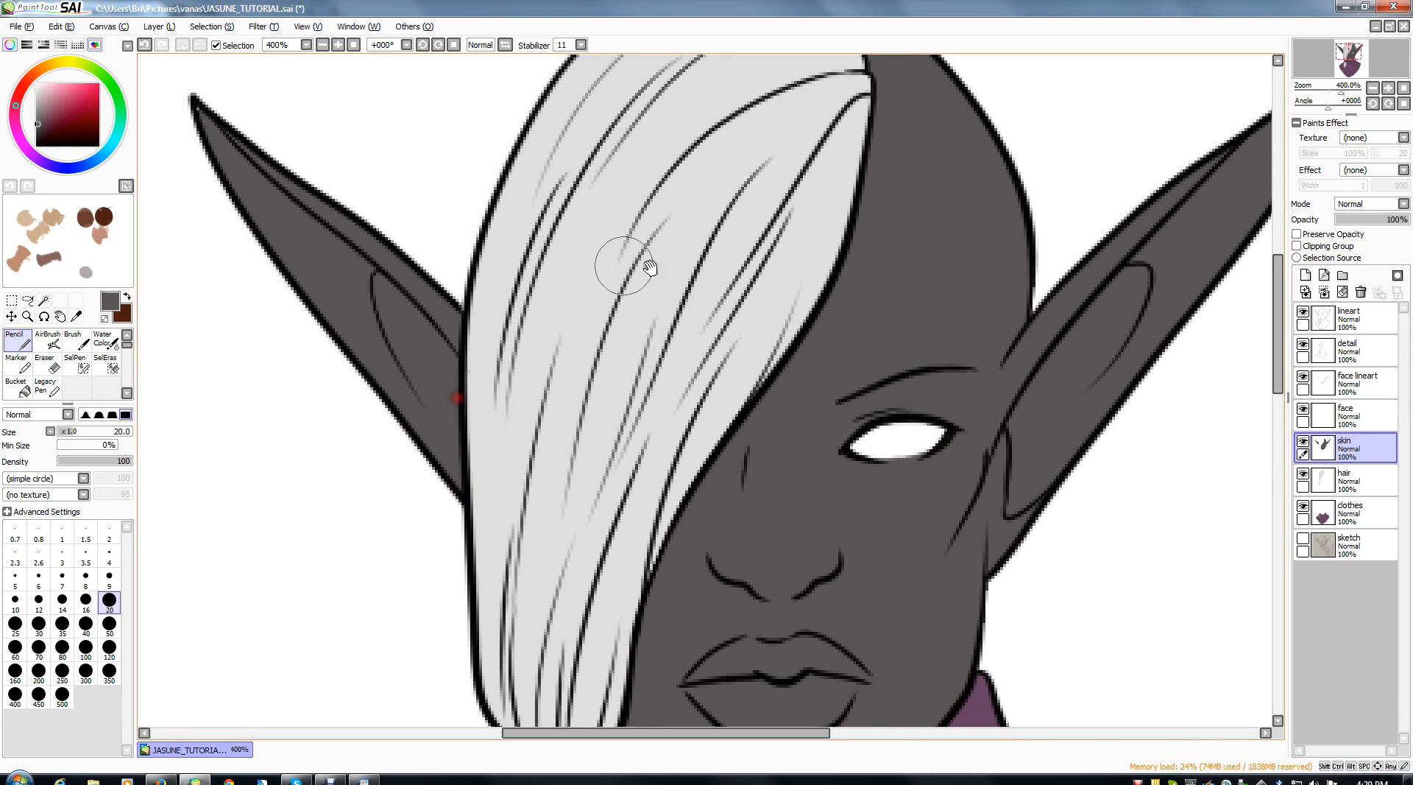
- Turn on Preserve Opacity for the clothes layer, test it with pink scribbles across the cowl, and undo them
{"action": "left_click_drag", "start_coordinate": [643, 340], "coordinate": [577, 450]}
{"action": "left_click_drag", "start_coordinate": [722, 354], "coordinate": [745, 165]}
{"action": "left_click_drag", "start_coordinate": [709, 224], "coordinate": [749, 172]}
{"action": "left_click_drag", "start_coordinate": [758, 220], "coordinate": [695, 216]}
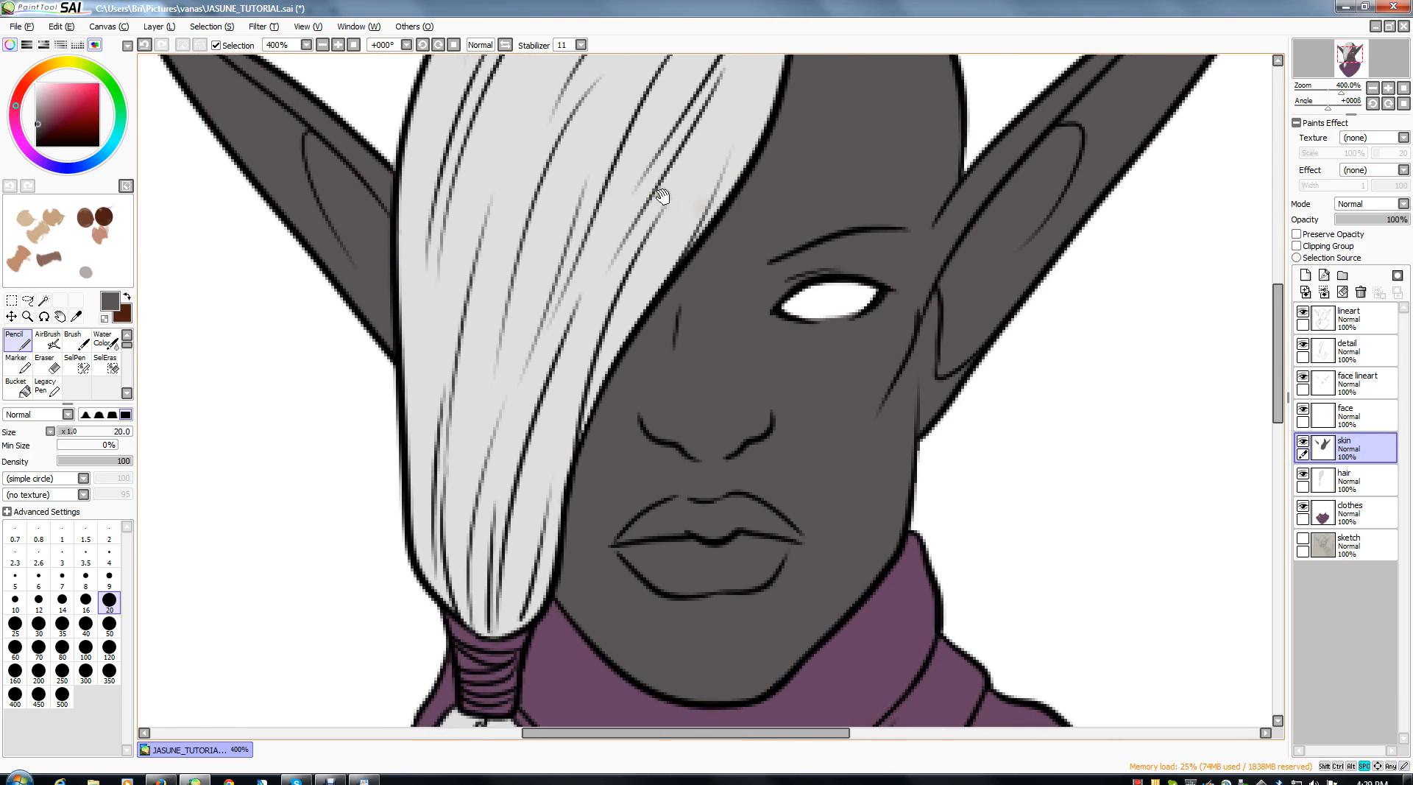
{"action": "left_click", "coordinate": [321, 47]}
{"action": "left_click_drag", "start_coordinate": [263, 283], "coordinate": [277, 220]}
{"action": "left_click", "coordinate": [1350, 512]}
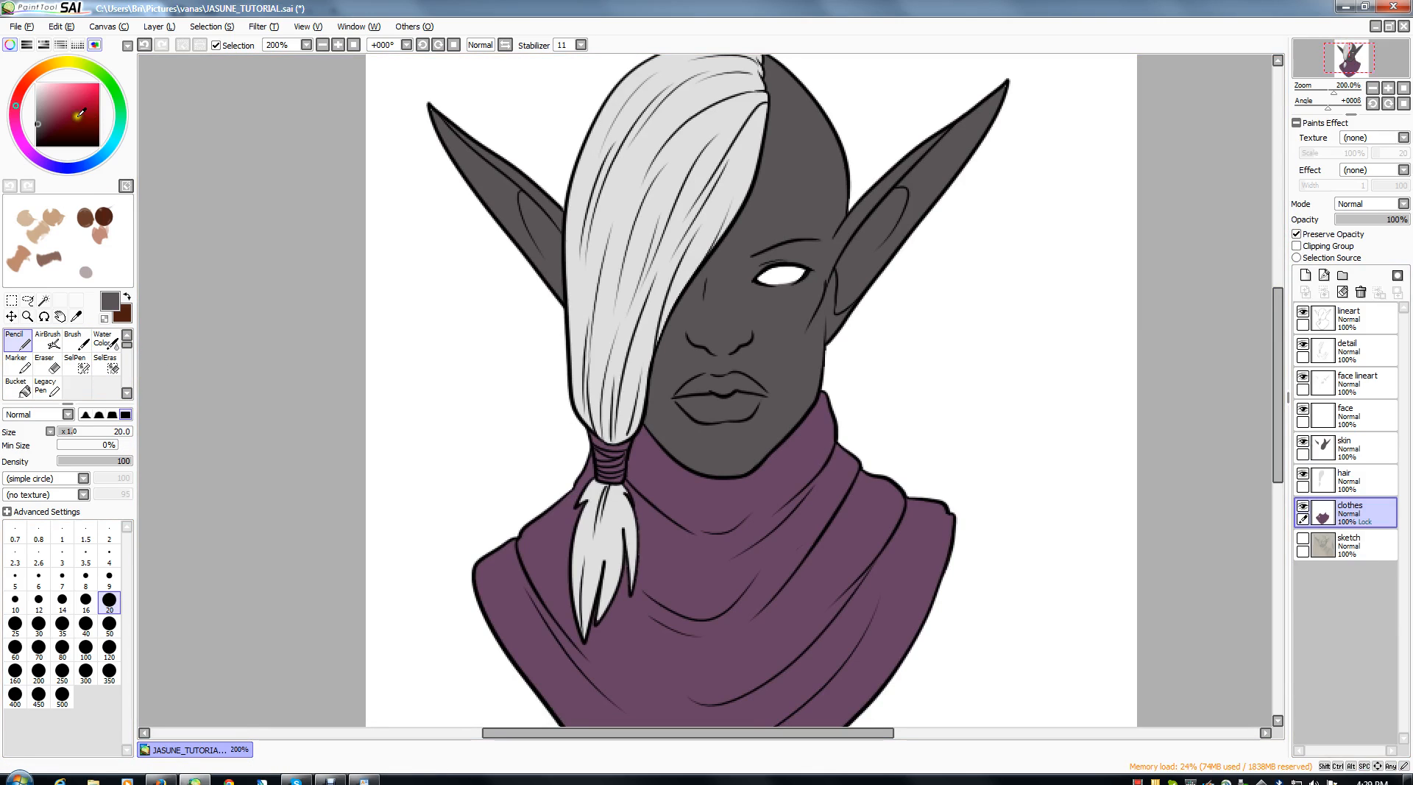
{"action": "left_click_drag", "start_coordinate": [81, 114], "coordinate": [66, 33]}
{"action": "mouse_move", "coordinate": [541, 515]}
{"action": "left_mouse_down"}
{"action": "mouse_move", "coordinate": [592, 663]}
{"action": "mouse_move", "coordinate": [790, 542]}
{"action": "mouse_move", "coordinate": [781, 574]}
{"action": "mouse_move", "coordinate": [846, 581]}
{"action": "mouse_move", "coordinate": [883, 707]}
{"action": "mouse_move", "coordinate": [442, 286]}
{"action": "left_mouse_up"}
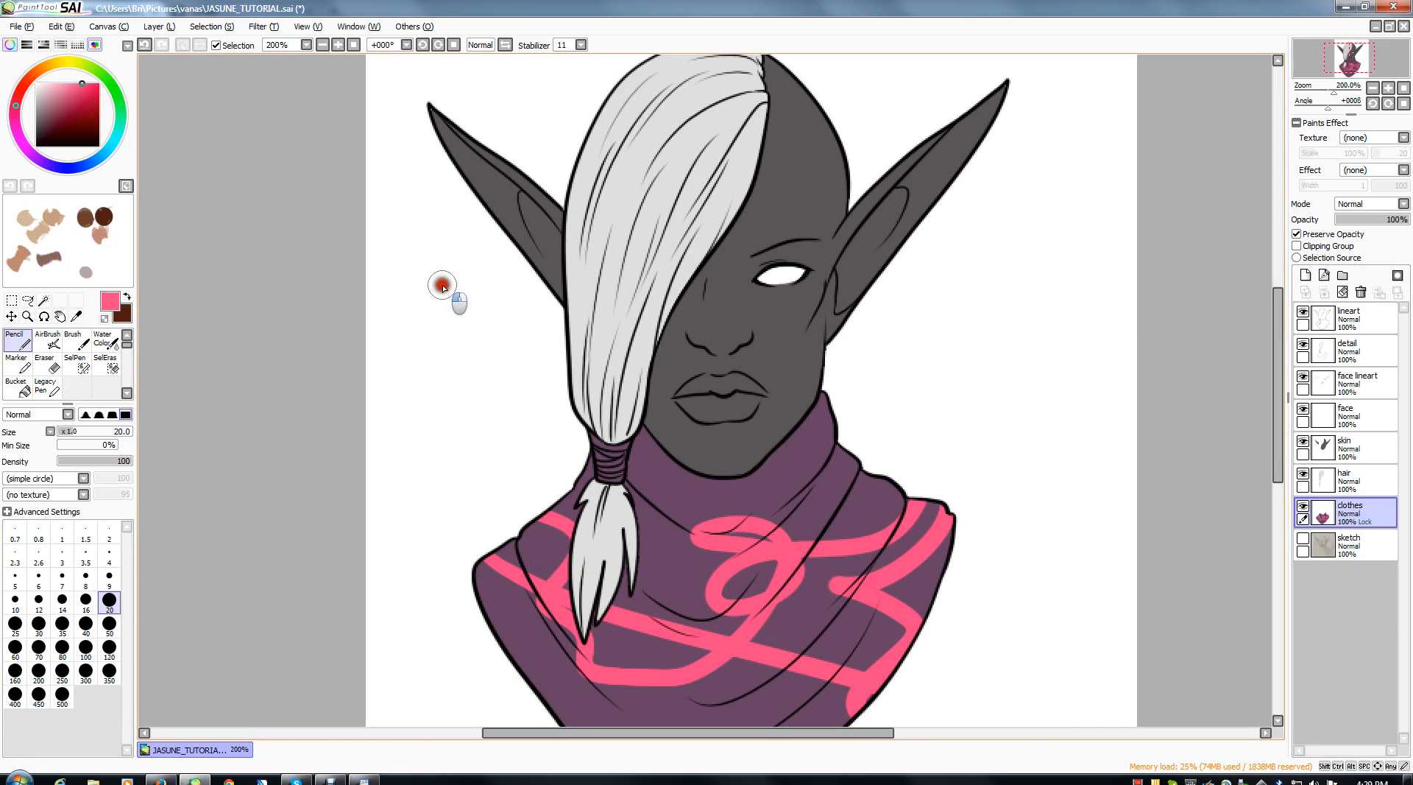
{"action": "key", "text": "ctrl+z"}
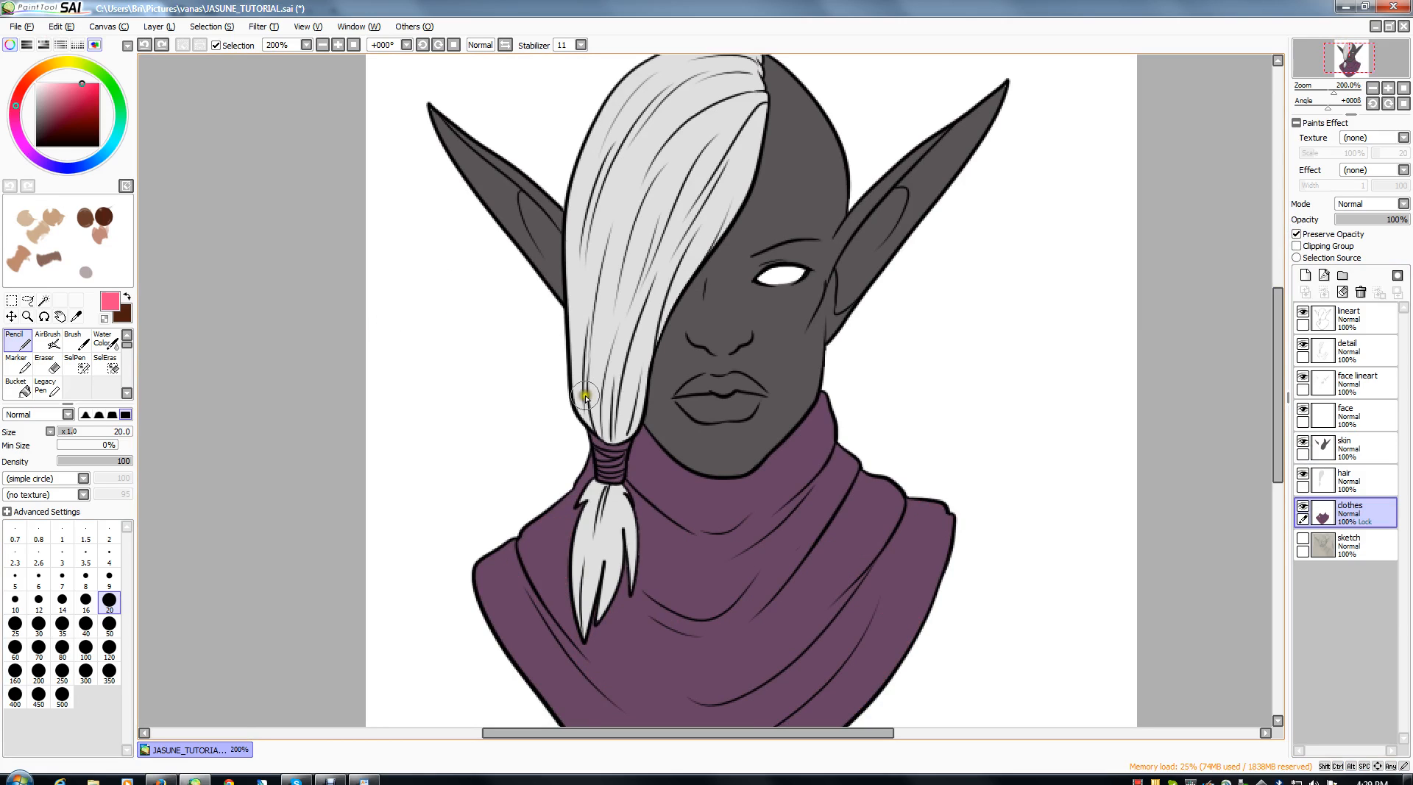
- Recolour the hair tie a muted brown on the clothes layer with the Pencil
{"action": "left_click_drag", "start_coordinate": [579, 307], "coordinate": [560, 359]}
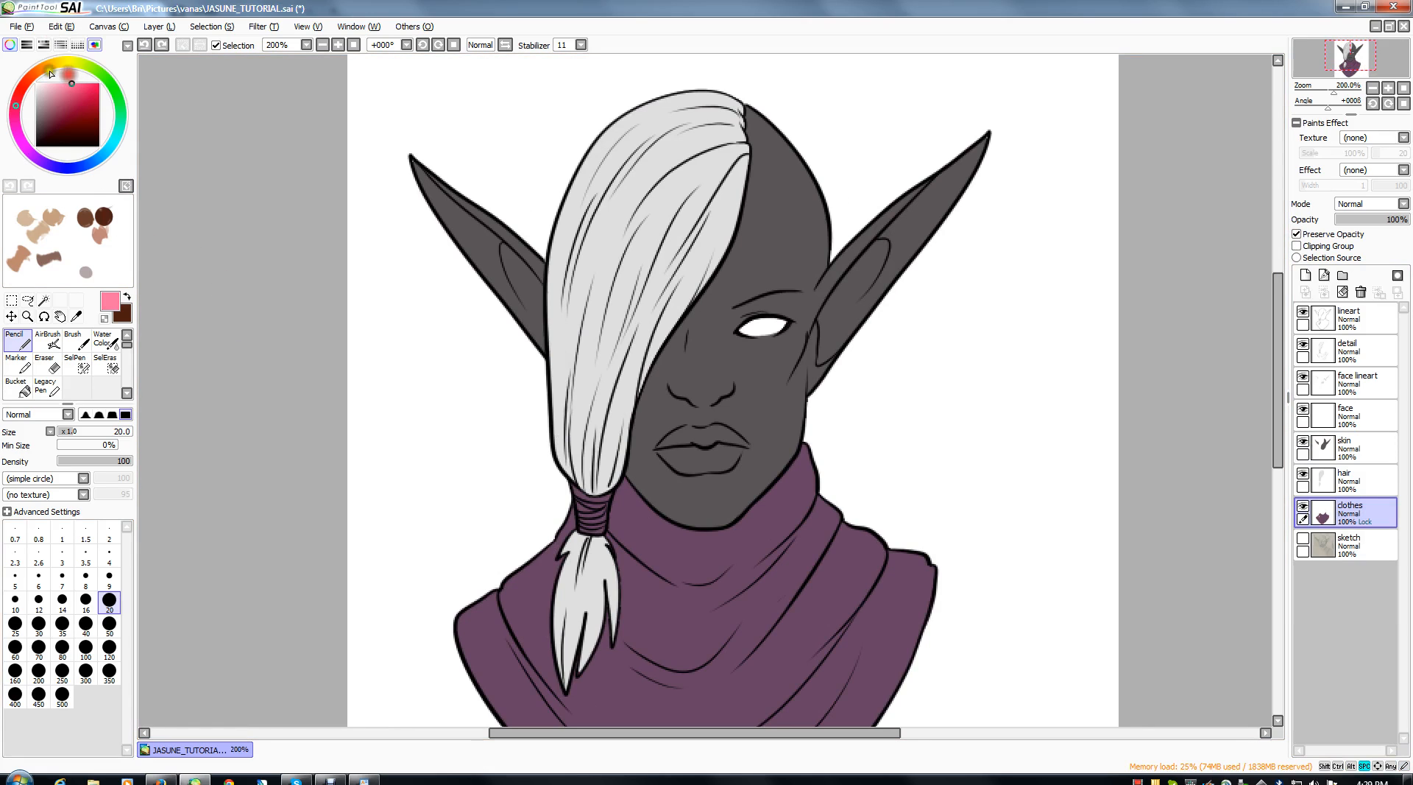
{"action": "left_click", "coordinate": [44, 71]}
{"action": "left_click_drag", "start_coordinate": [64, 96], "coordinate": [67, 106]}
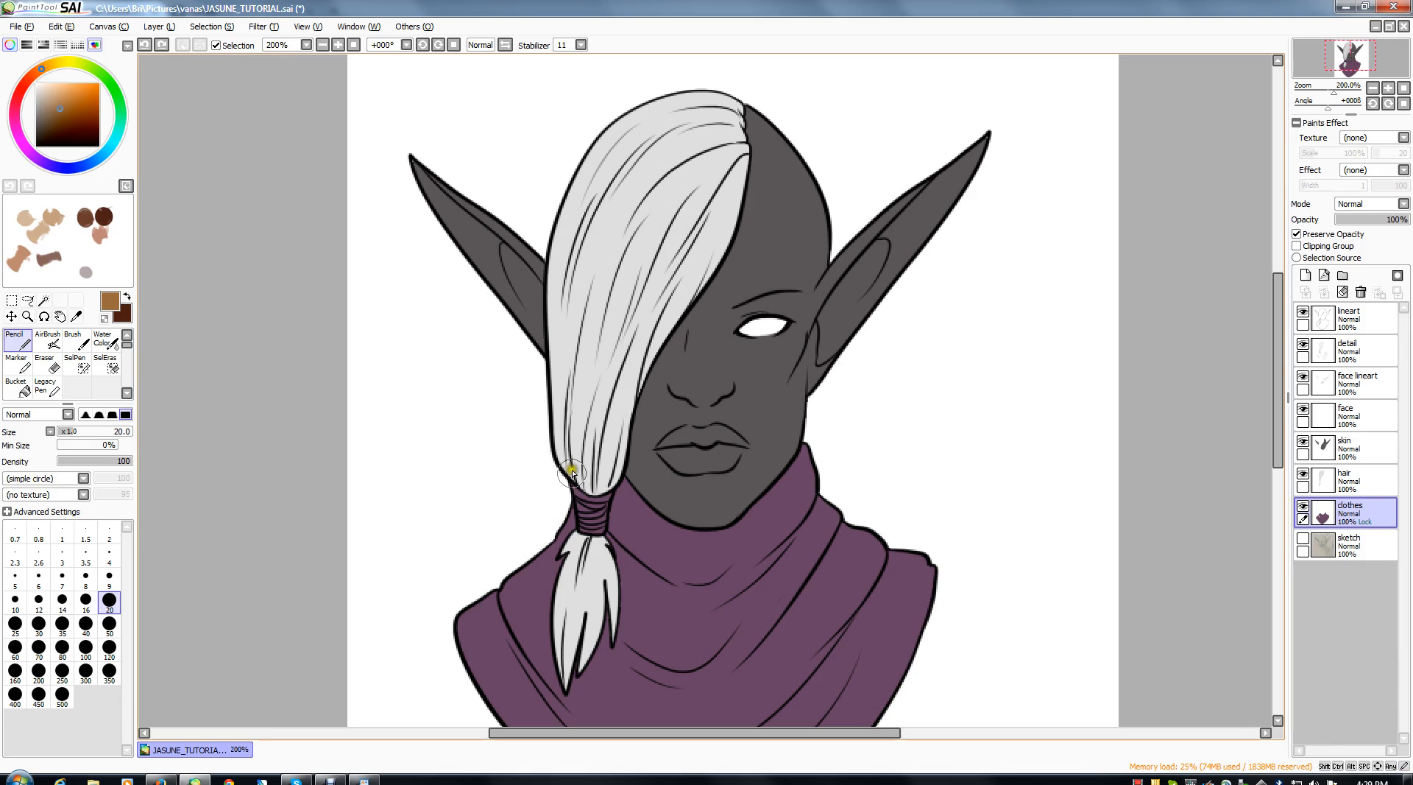
{"action": "left_click_drag", "start_coordinate": [573, 472], "coordinate": [595, 528]}
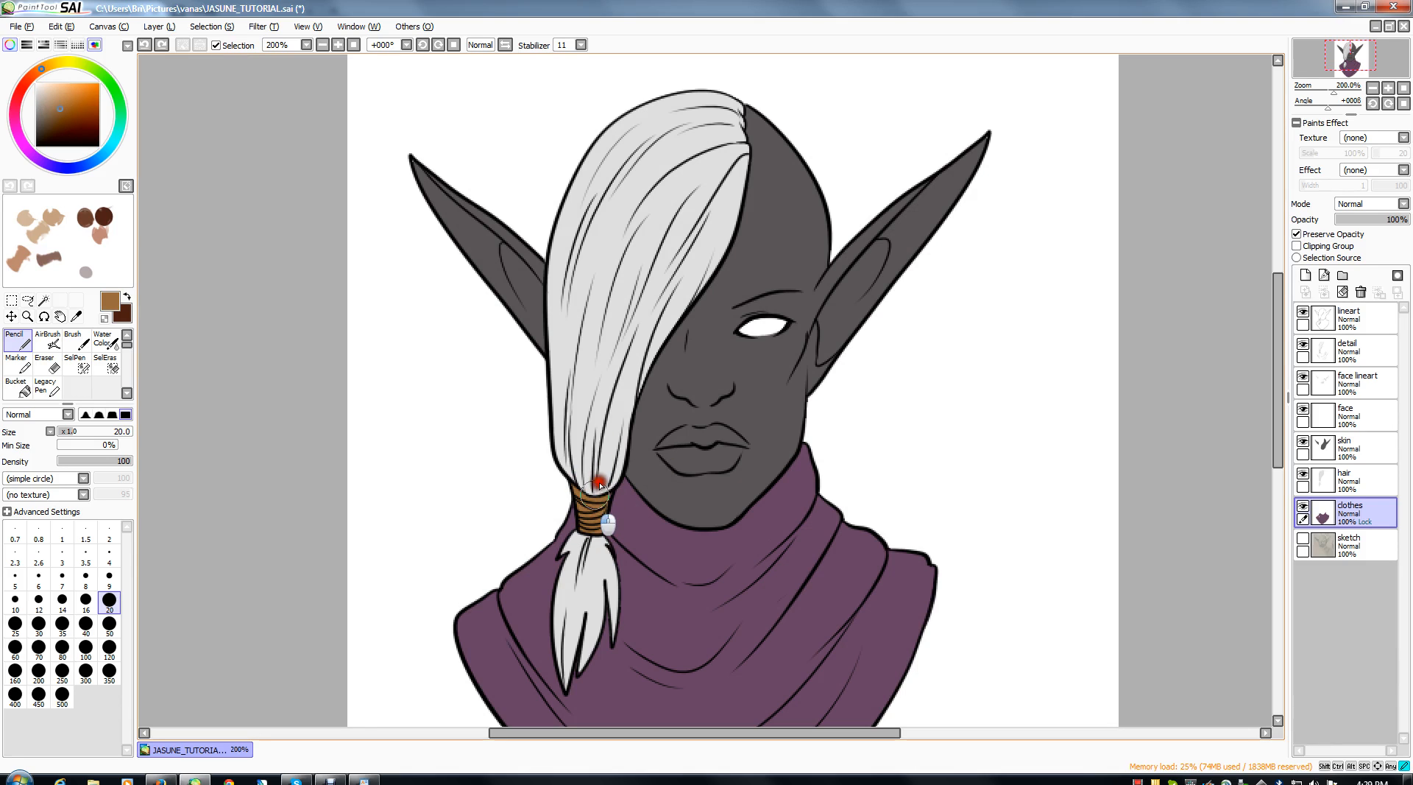
- Shade the cowl with a darker, bluer purple, using a soft-edged Pencil at size 200, 100% minimum size and density 21
{"action": "scroll", "coordinate": [657, 343], "scroll_direction": "down", "scroll_amount": 3}
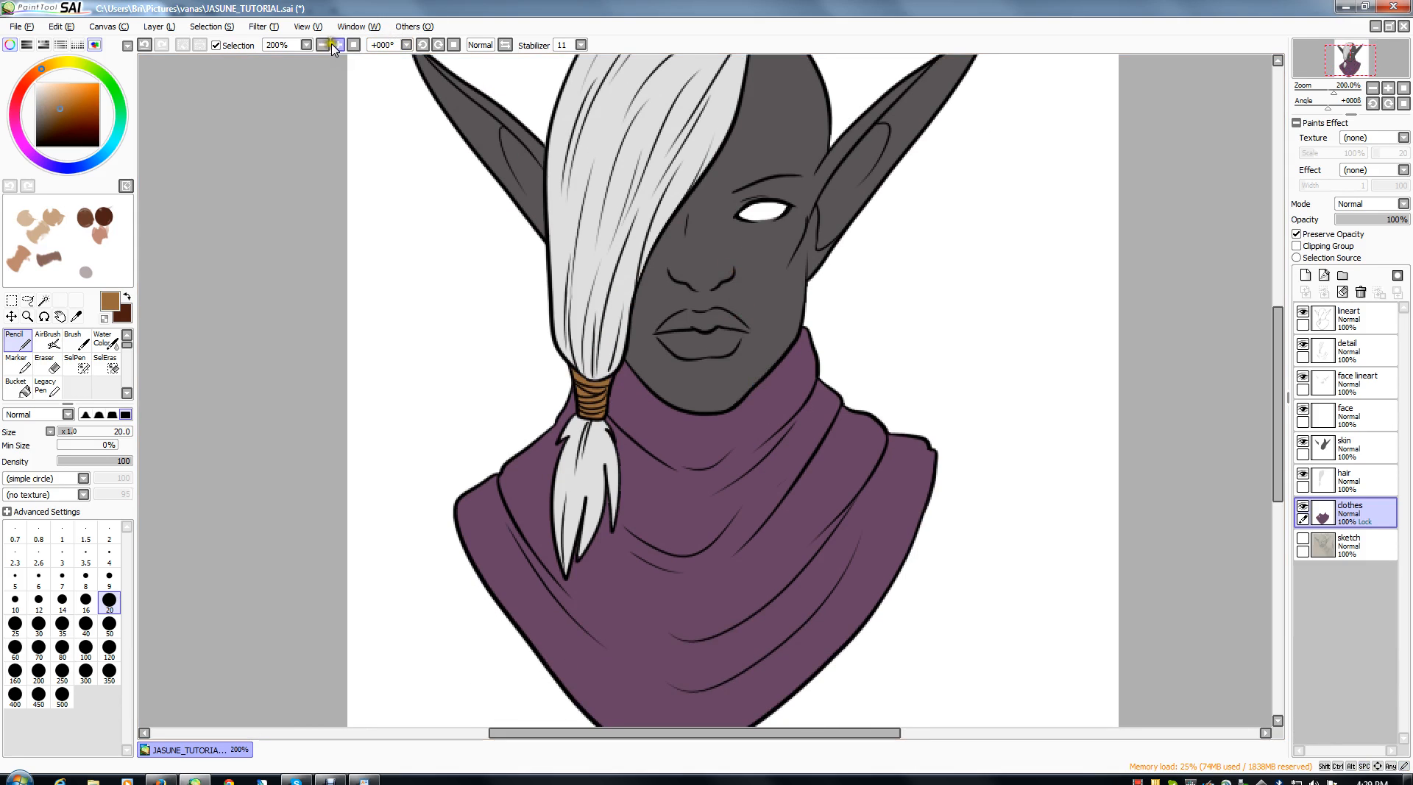
{"action": "left_click", "coordinate": [330, 45]}
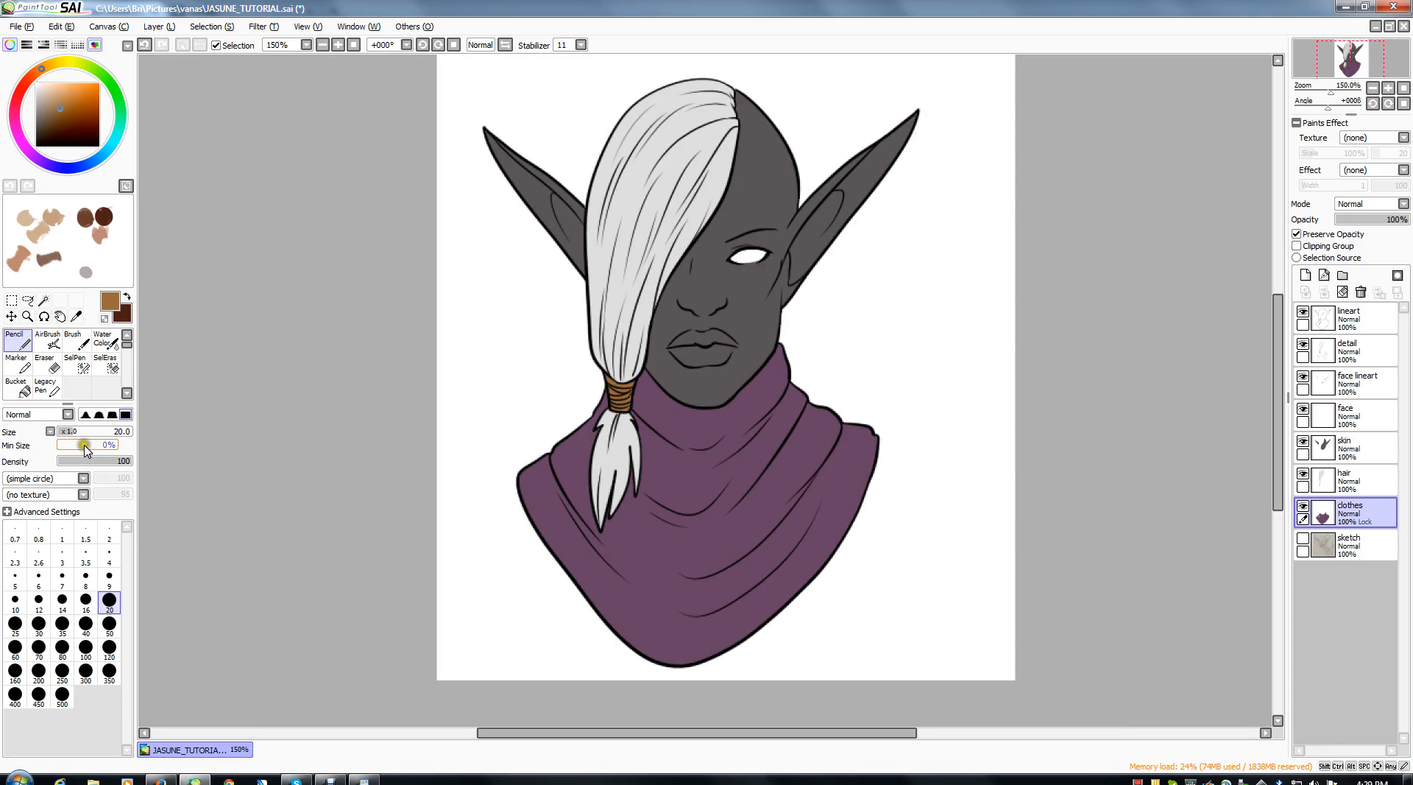
{"action": "left_click", "coordinate": [45, 671]}
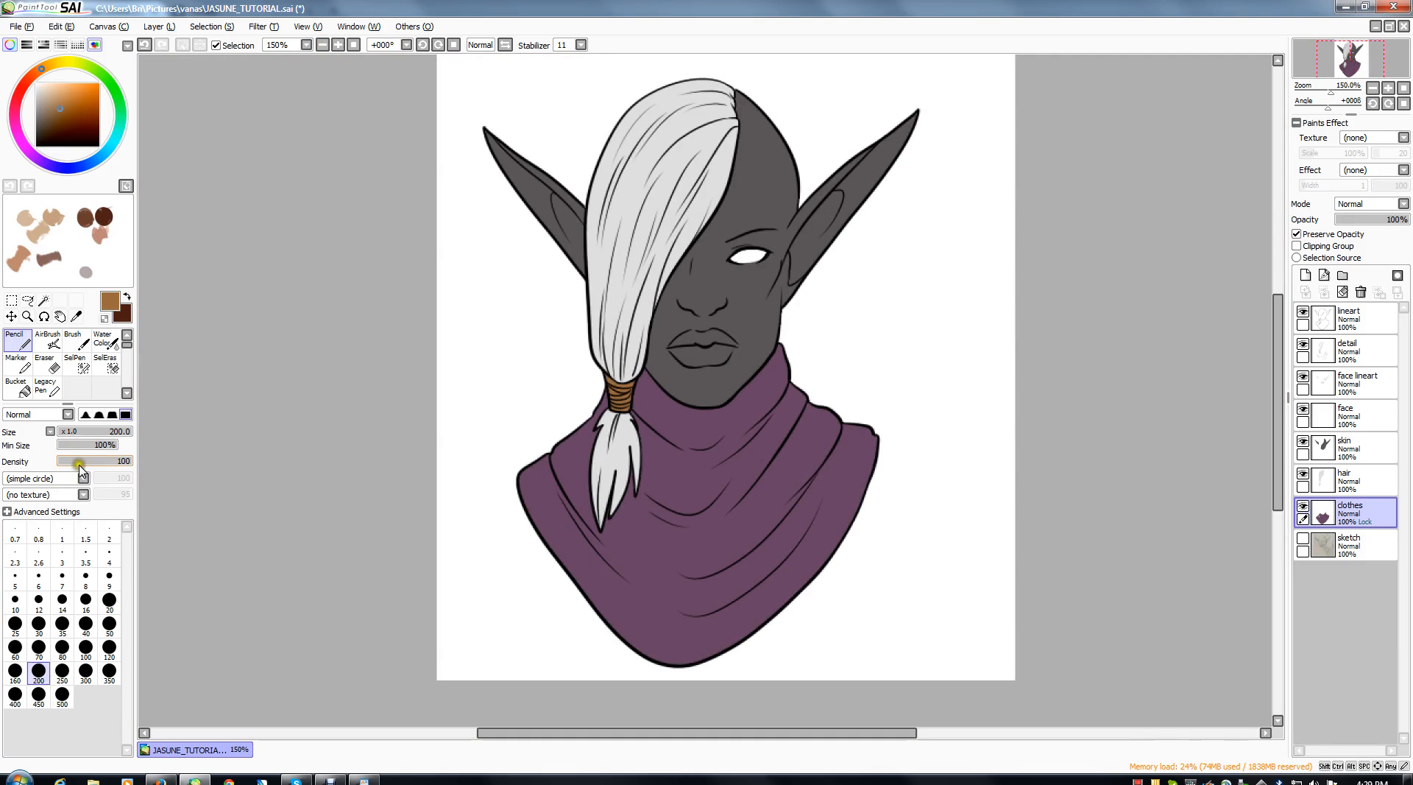
{"action": "left_click", "coordinate": [85, 414]}
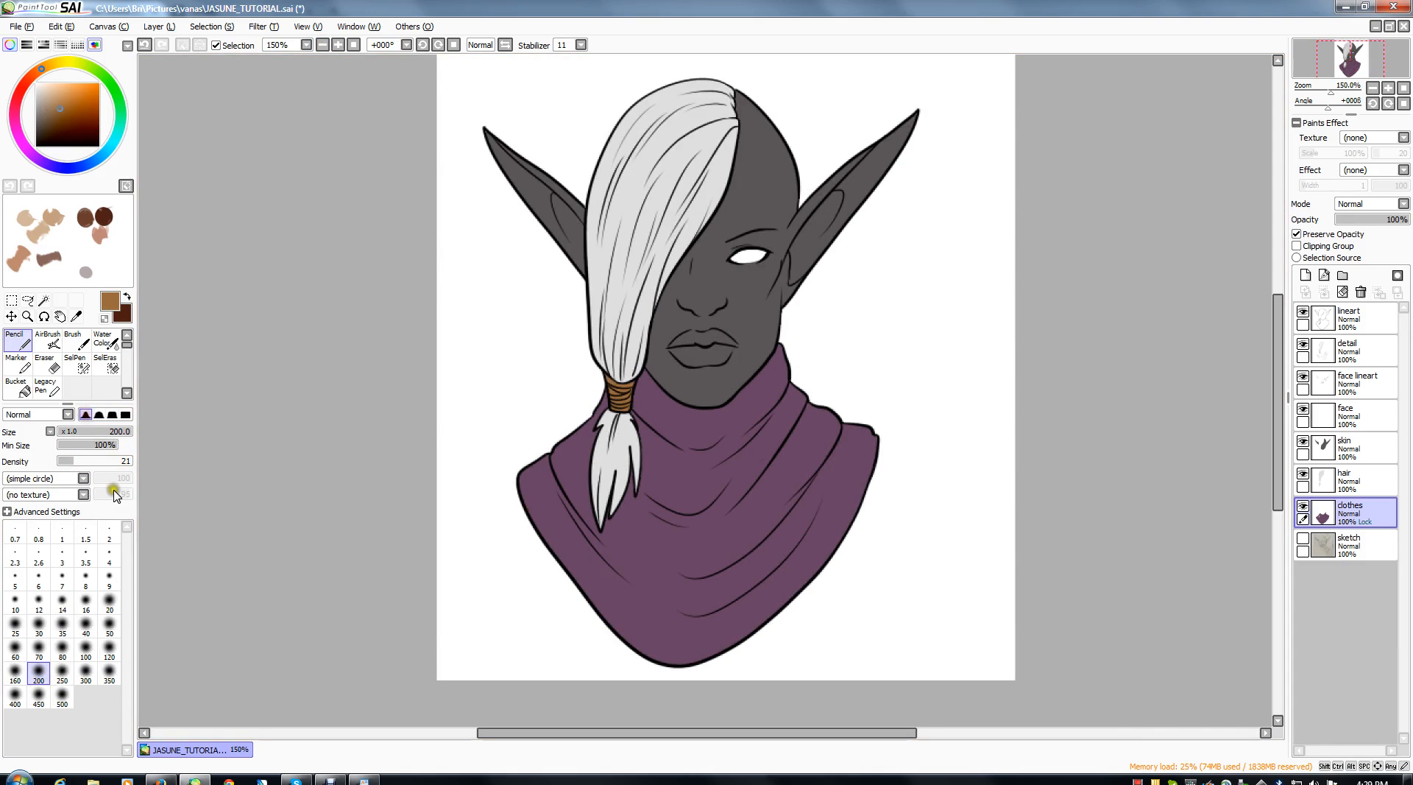
{"action": "right_click", "coordinate": [688, 420]}
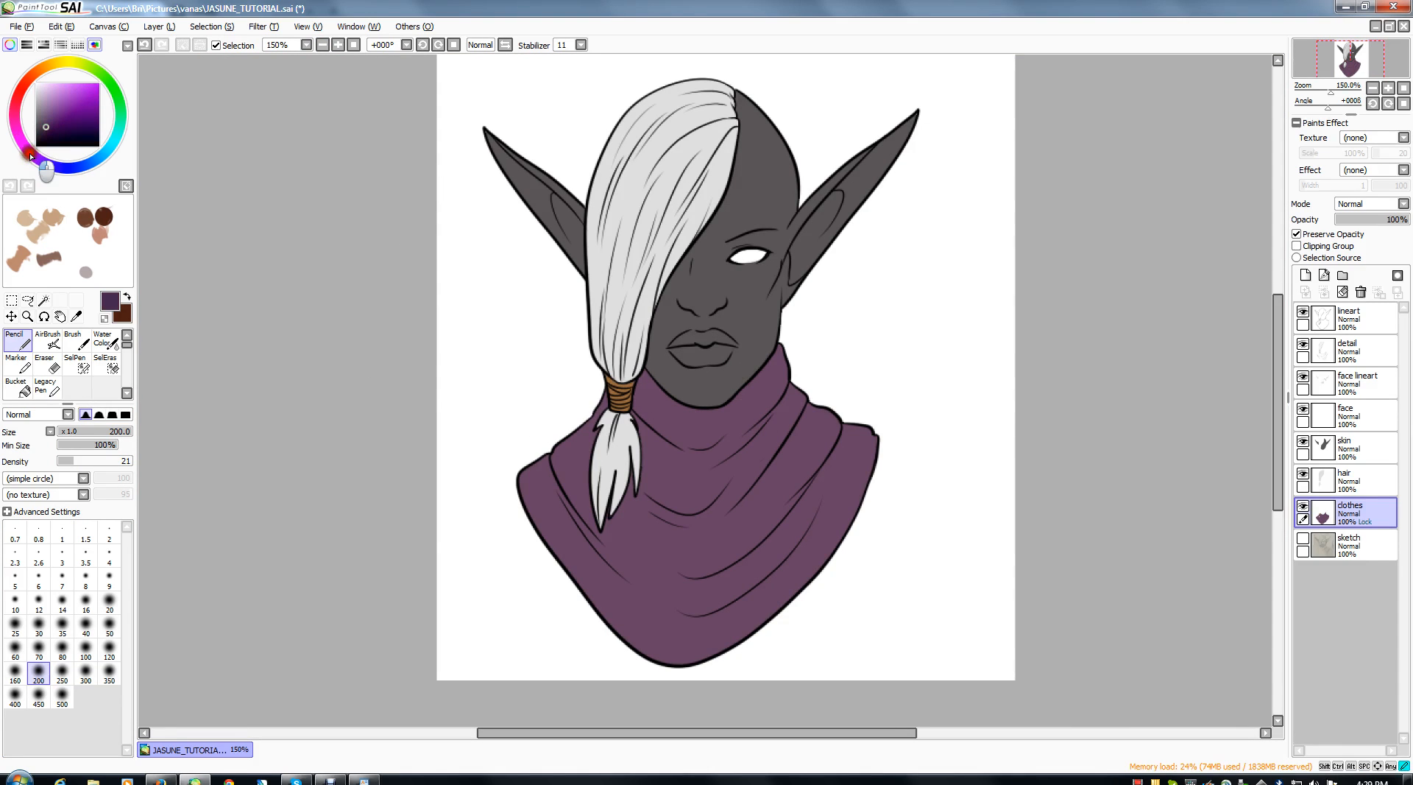
{"action": "mouse_move", "coordinate": [542, 463]}
{"action": "left_mouse_down"}
{"action": "mouse_move", "coordinate": [726, 641]}
{"action": "mouse_move", "coordinate": [688, 593]}
{"action": "mouse_move", "coordinate": [753, 602]}
{"action": "mouse_move", "coordinate": [505, 442]}
{"action": "mouse_move", "coordinate": [483, 525]}
{"action": "mouse_move", "coordinate": [523, 448]}
{"action": "left_mouse_up"}
{"action": "left_click_drag", "start_coordinate": [918, 318], "coordinate": [887, 367]}
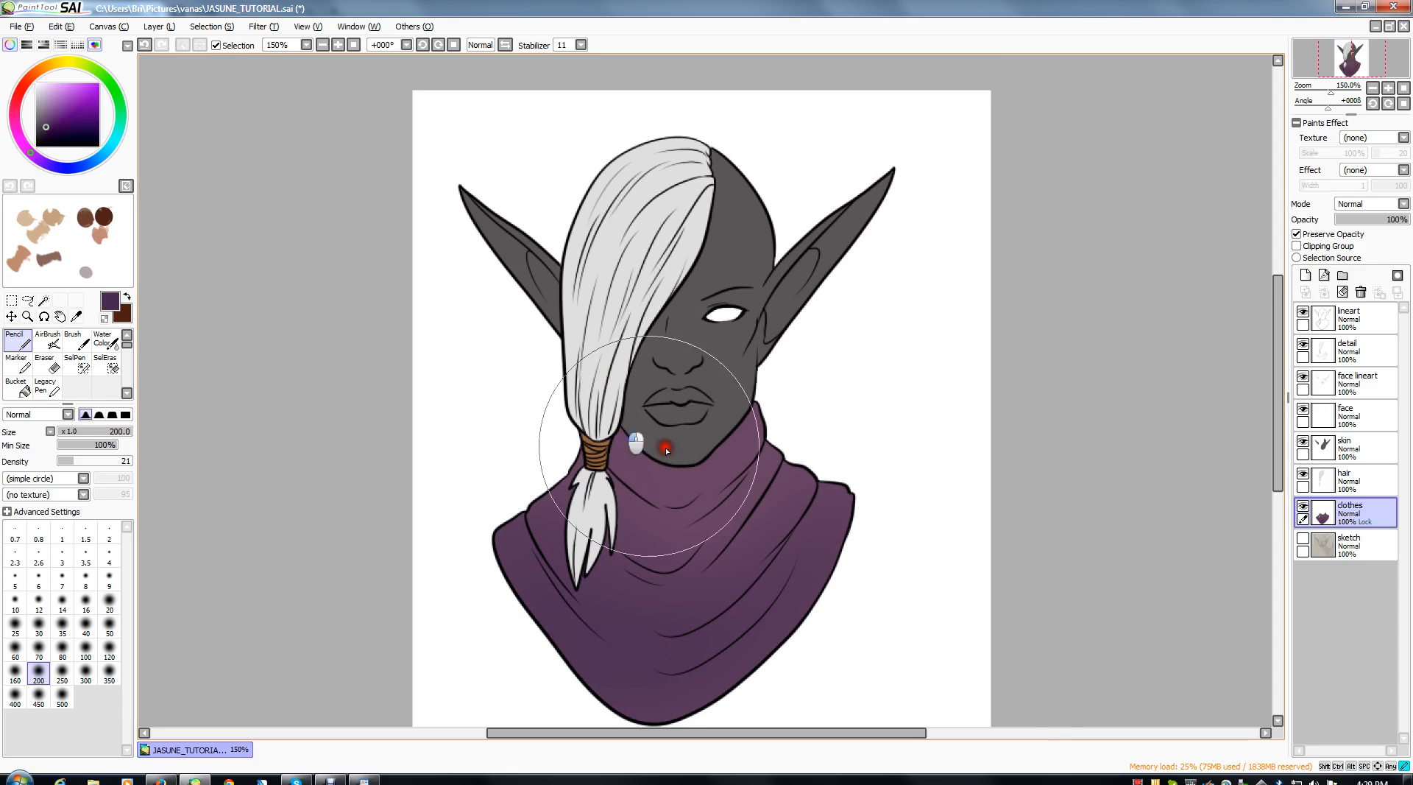
- Turn on Preserve Opacity for the skin layer and softly shade the skin with a darker grey
{"action": "left_click", "coordinate": [1376, 445]}
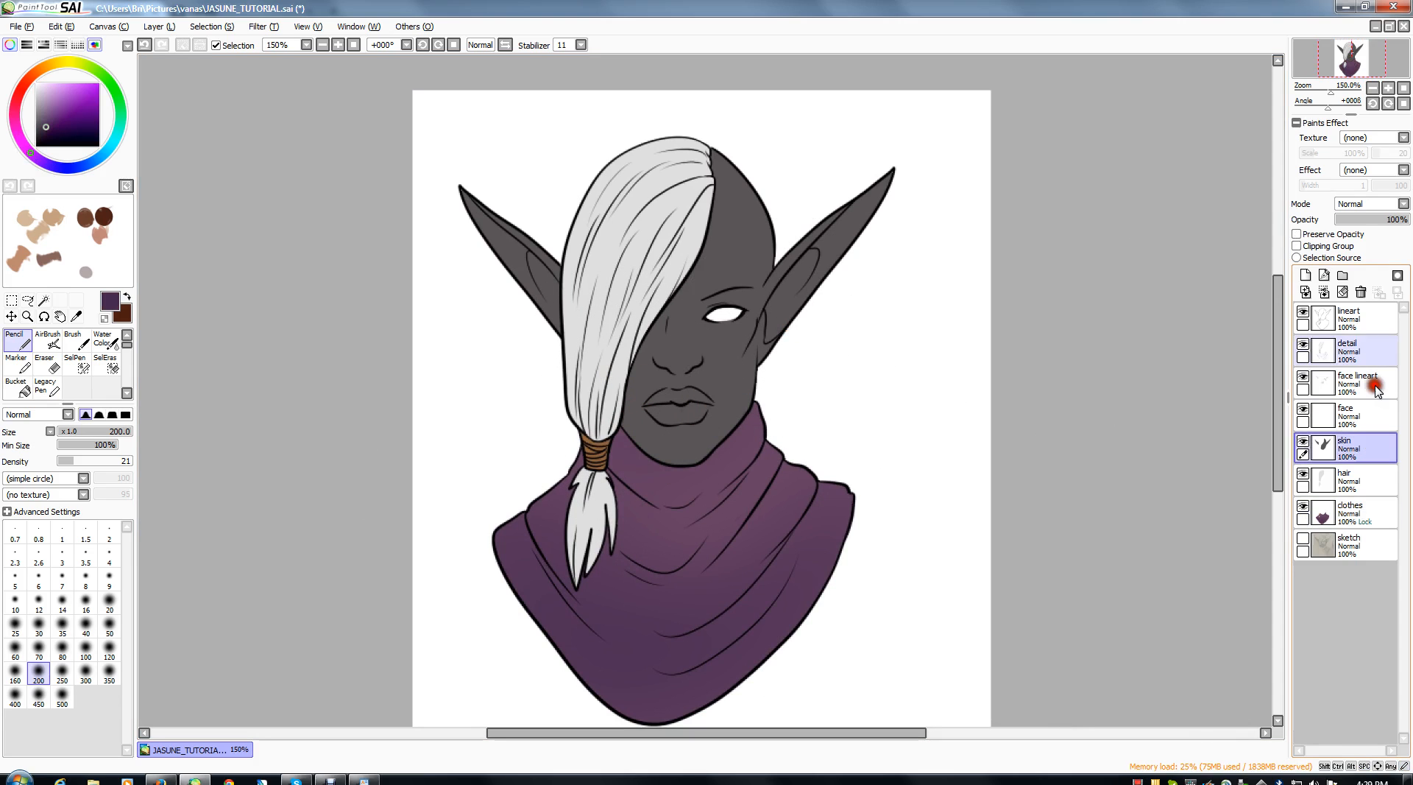
{"action": "left_click", "coordinate": [1297, 234]}
{"action": "right_click", "coordinate": [713, 243]}
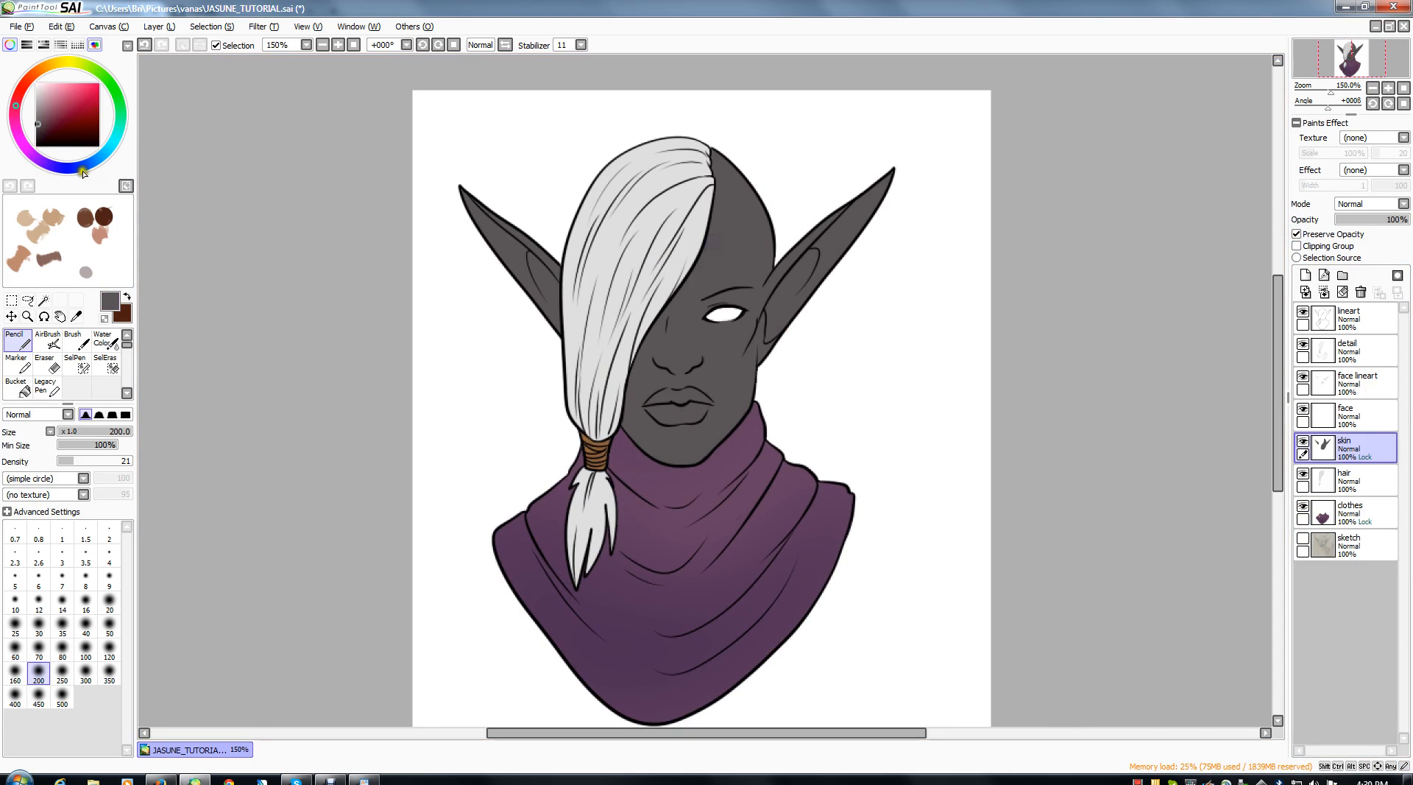
{"action": "left_click", "coordinate": [38, 118]}
{"action": "mouse_move", "coordinate": [700, 146]}
{"action": "left_mouse_down"}
{"action": "mouse_move", "coordinate": [606, 219]}
{"action": "mouse_move", "coordinate": [674, 197]}
{"action": "mouse_move", "coordinate": [549, 218]}
{"action": "mouse_move", "coordinate": [636, 278]}
{"action": "mouse_move", "coordinate": [797, 191]}
{"action": "mouse_move", "coordinate": [693, 145]}
{"action": "mouse_move", "coordinate": [721, 119]}
{"action": "left_mouse_up"}
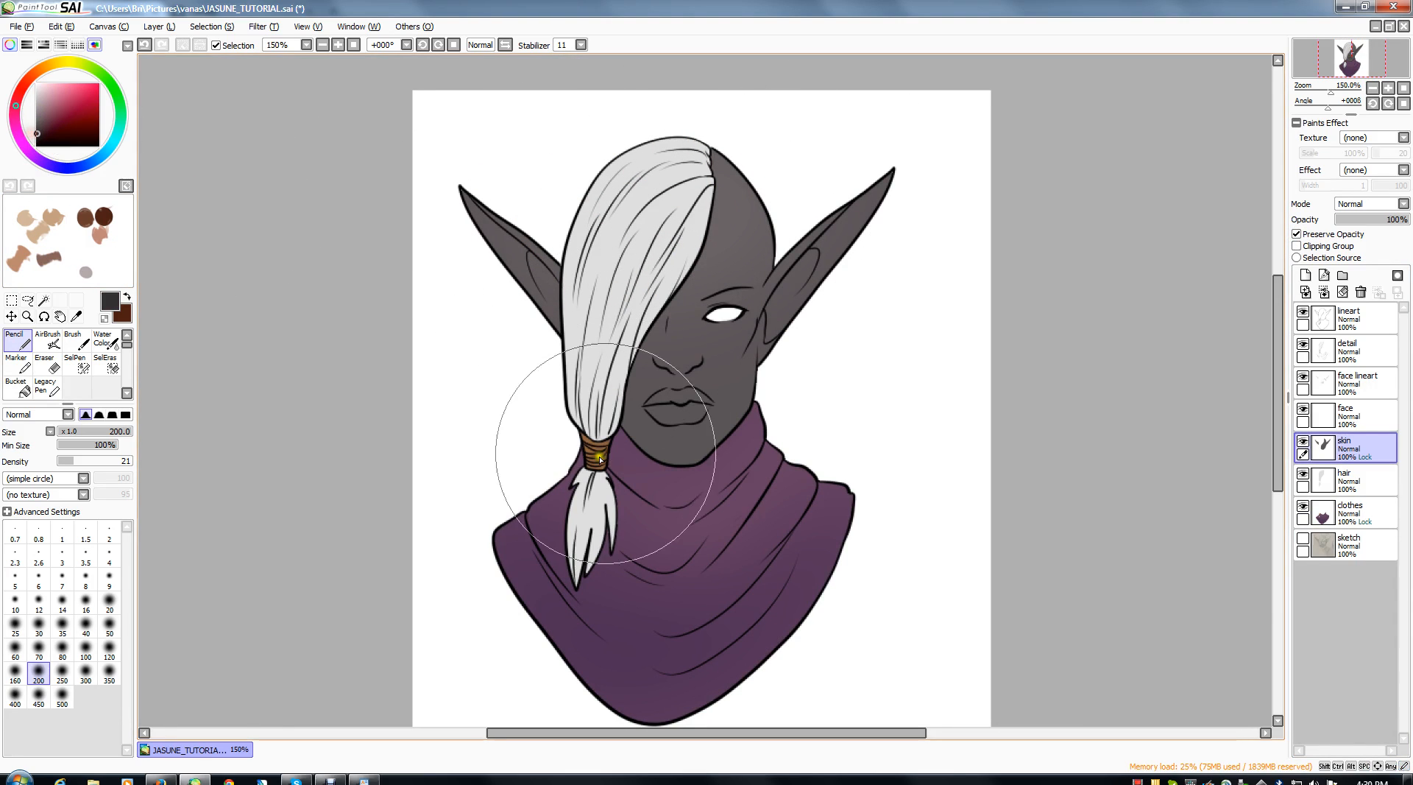
{"action": "mouse_move", "coordinate": [617, 478]}
{"action": "left_mouse_down"}
{"action": "mouse_move", "coordinate": [702, 483]}
{"action": "mouse_move", "coordinate": [732, 438]}
{"action": "mouse_move", "coordinate": [546, 305]}
{"action": "left_mouse_up"}
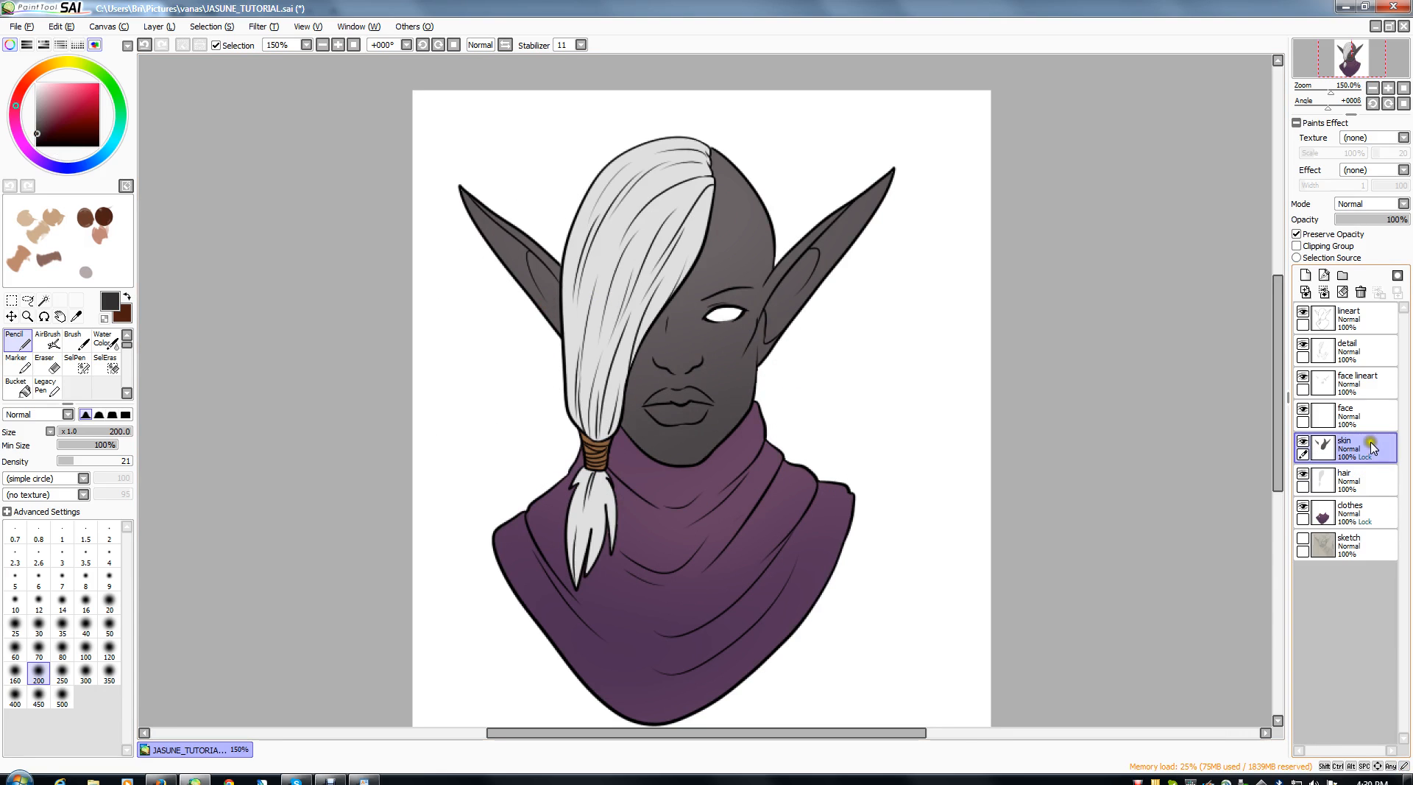
- Turn on Preserve Opacity for the hair layer, softly lighten the hair, and shade it with mid grey near the hair tie
{"action": "left_click", "coordinate": [1362, 474]}
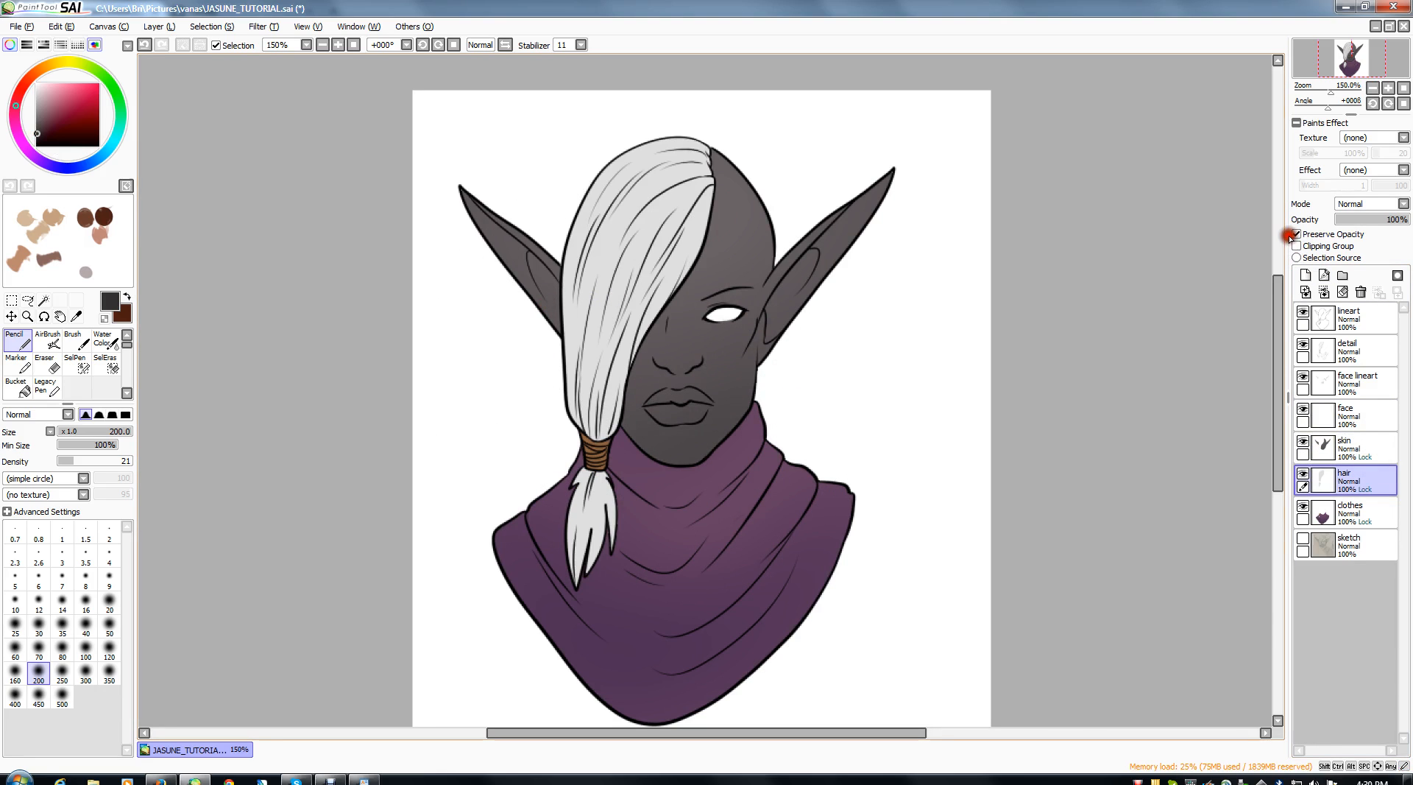
{"action": "mouse_move", "coordinate": [605, 129]}
{"action": "left_mouse_down"}
{"action": "mouse_move", "coordinate": [587, 142]}
{"action": "mouse_move", "coordinate": [621, 126]}
{"action": "mouse_move", "coordinate": [757, 179]}
{"action": "mouse_move", "coordinate": [600, 212]}
{"action": "mouse_move", "coordinate": [647, 370]}
{"action": "mouse_move", "coordinate": [587, 555]}
{"action": "mouse_move", "coordinate": [492, 363]}
{"action": "left_mouse_up"}
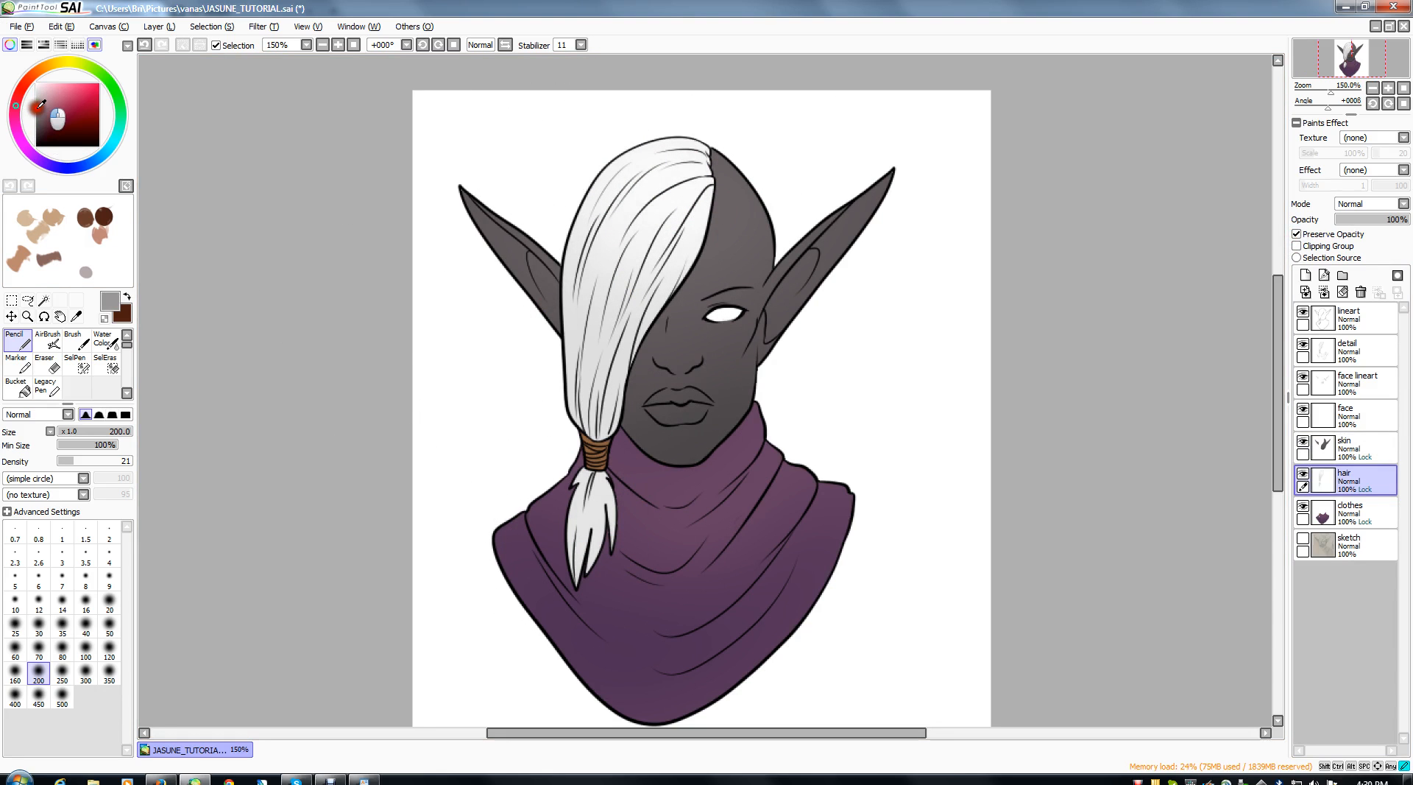
{"action": "mouse_move", "coordinate": [592, 431]}
{"action": "left_mouse_down"}
{"action": "mouse_move", "coordinate": [571, 486]}
{"action": "mouse_move", "coordinate": [577, 536]}
{"action": "mouse_move", "coordinate": [559, 441]}
{"action": "mouse_move", "coordinate": [619, 418]}
{"action": "mouse_move", "coordinate": [619, 448]}
{"action": "mouse_move", "coordinate": [785, 398]}
{"action": "left_mouse_up"}
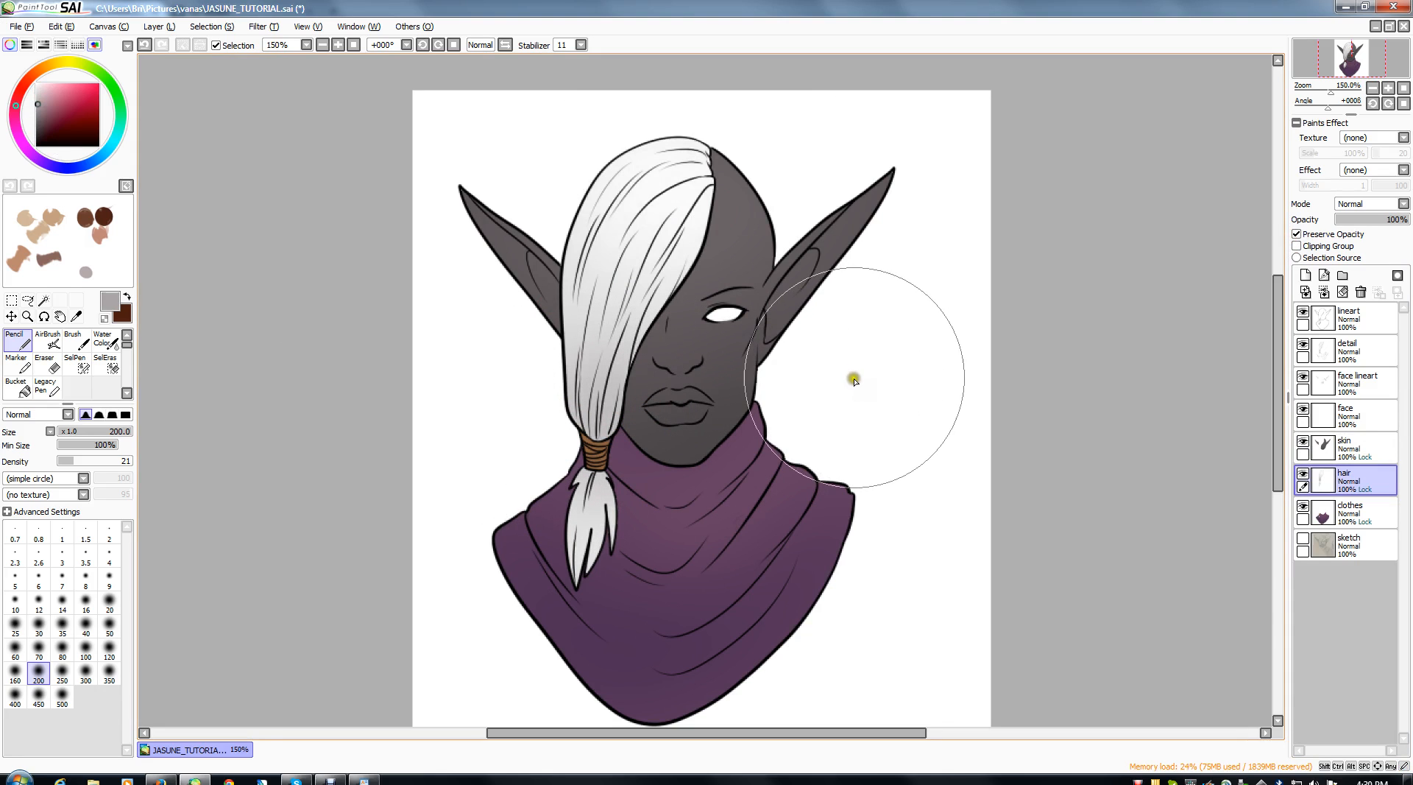
- Hide and show the detail layer to compare the coloured portrait with and without its inner lines
{"action": "left_click", "coordinate": [322, 45]}
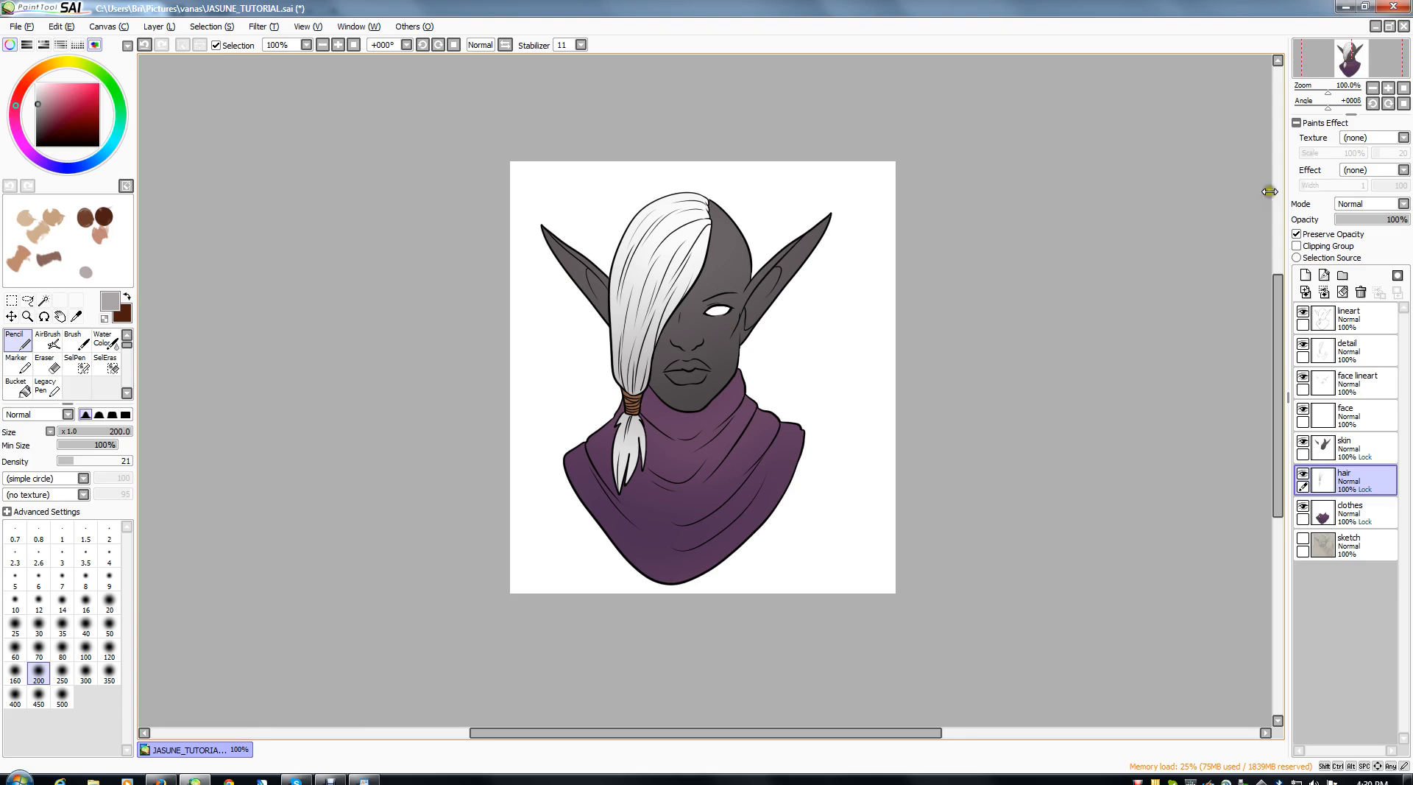
{"action": "left_click", "coordinate": [1302, 344]}
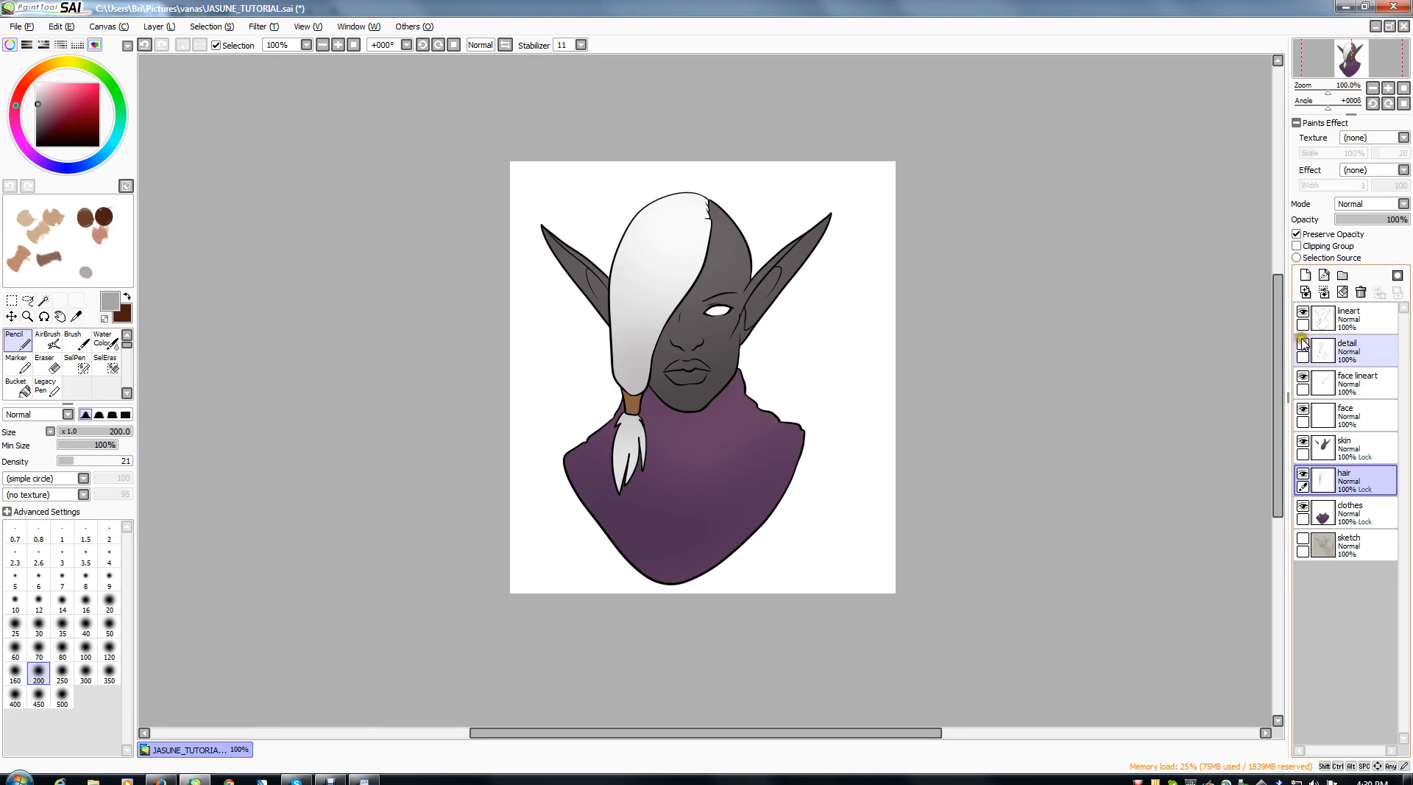
{"action": "left_click", "coordinate": [1302, 344]}
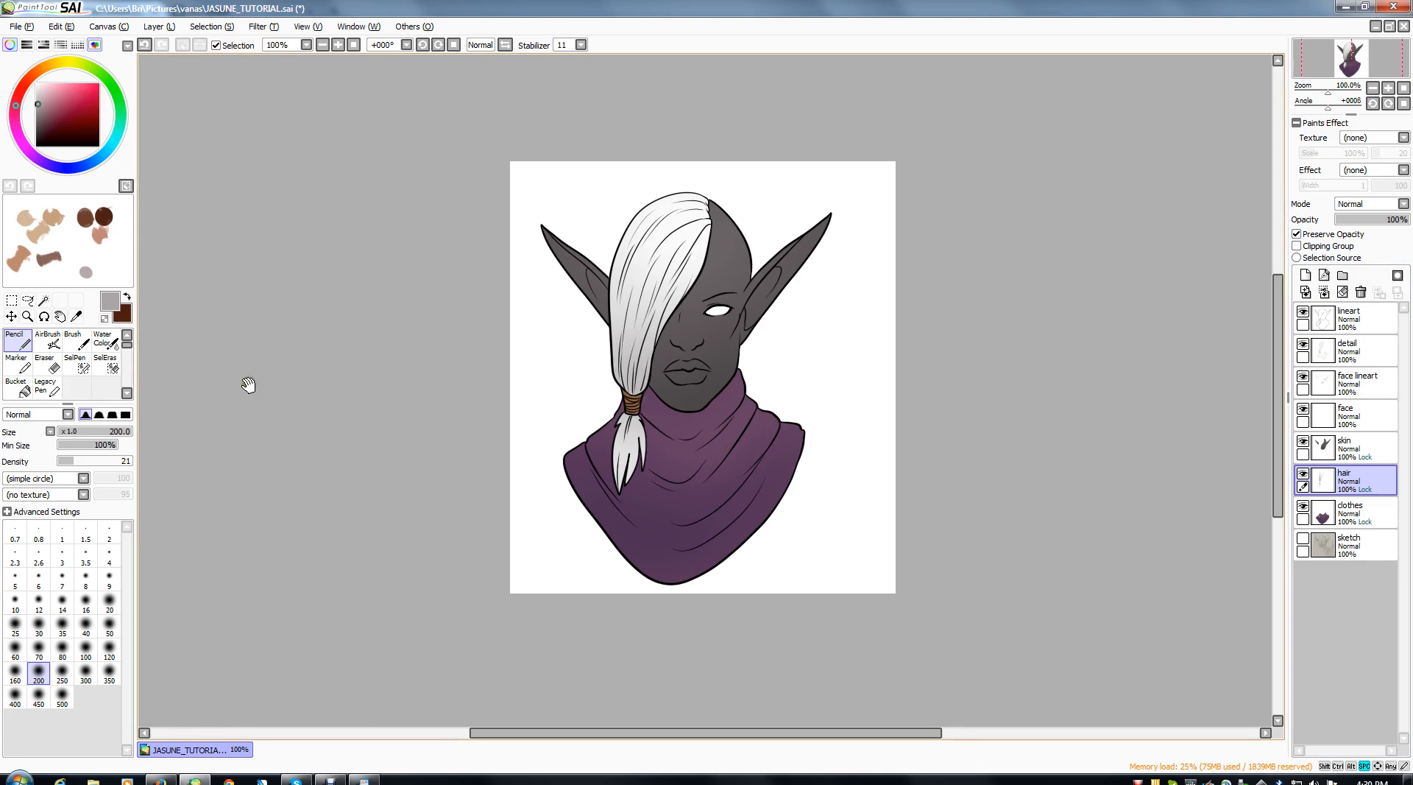
{"action": "mouse_move", "coordinate": [273, 354]}
{"action": "left_mouse_down"}
{"action": "mouse_move", "coordinate": [278, 337]}
{"action": "mouse_move", "coordinate": [279, 364]}
{"action": "left_mouse_up"}
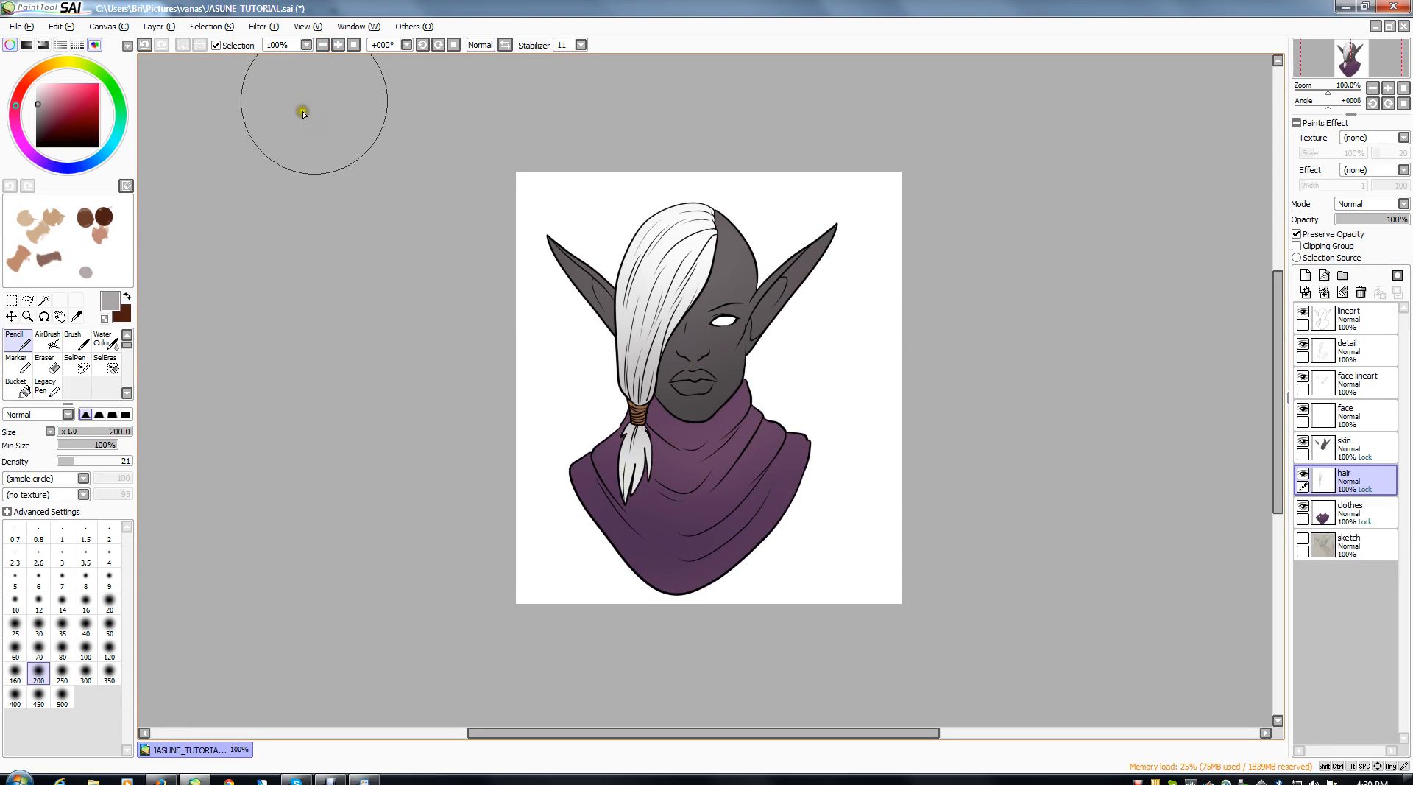
{"action": "left_click", "coordinate": [330, 780]}
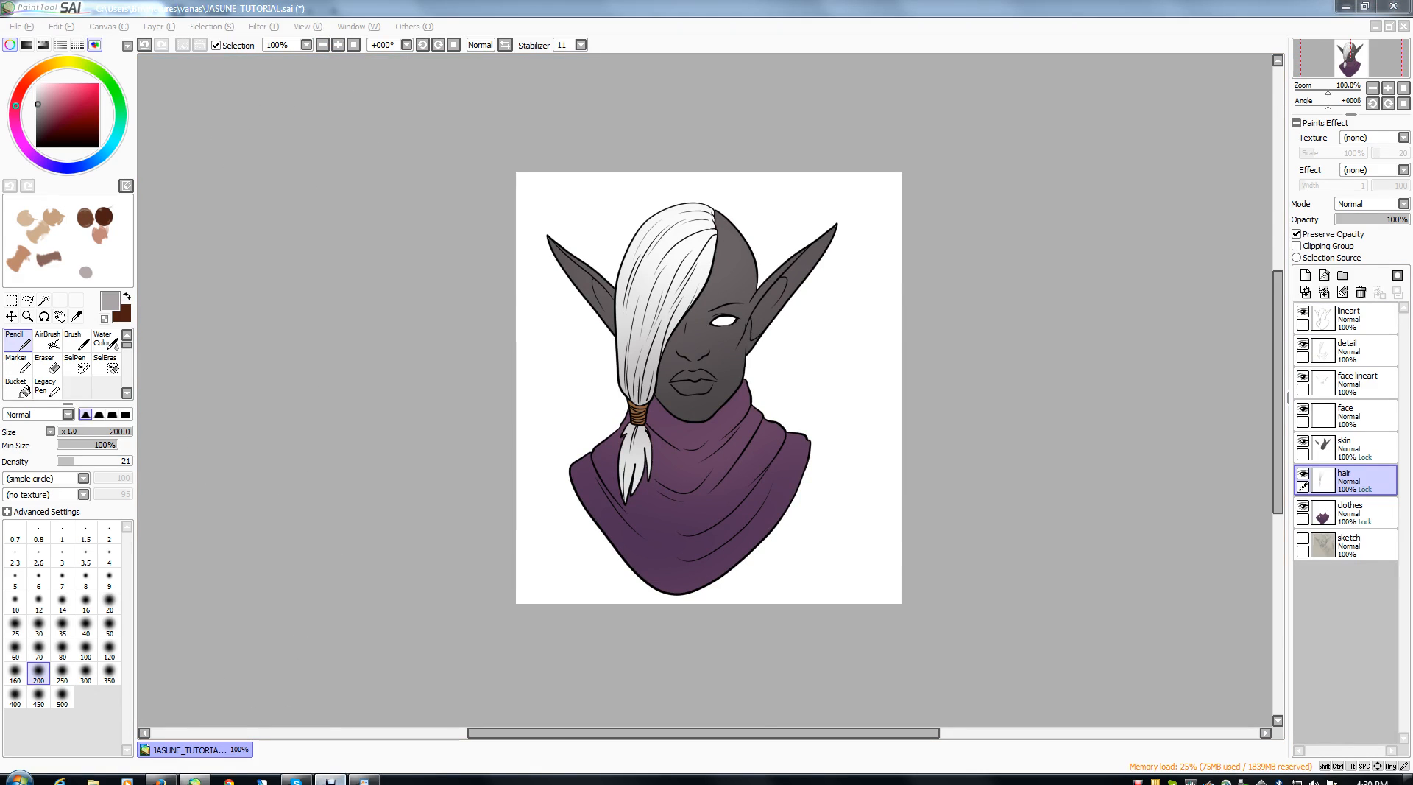